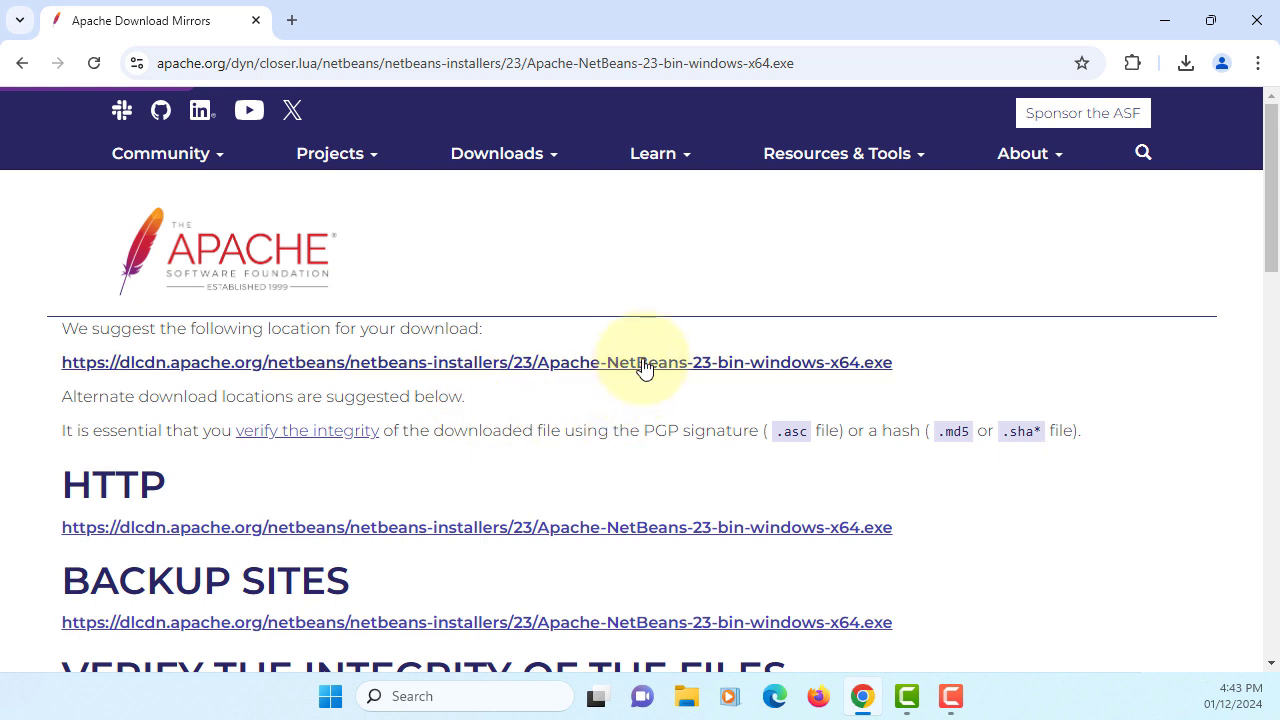
Download the Apache NetBeans 23 Windows x64 installer from the suggested mirror and launch it, choosing to install despite the Microsoft-verified app notice.
{"action": "left_click", "coordinate": [644, 366]}
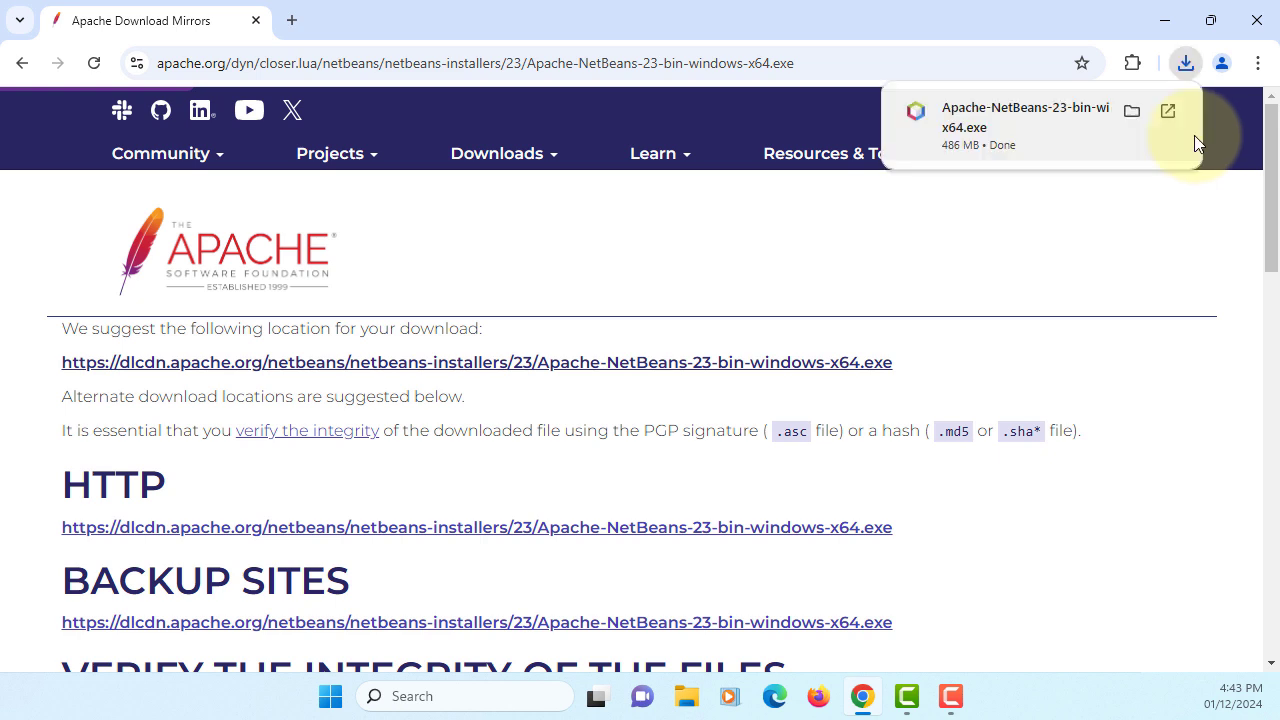
{"action": "left_click", "coordinate": [1056, 113]}
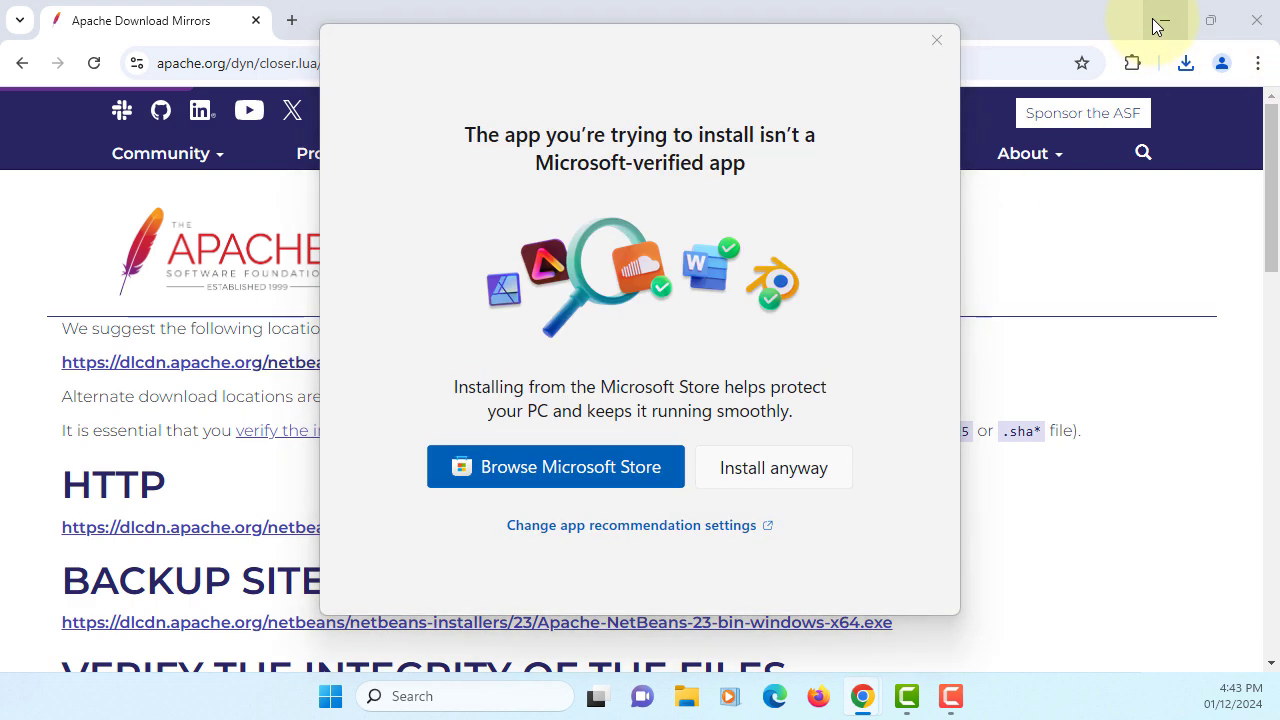
{"action": "left_click", "coordinate": [1150, 24]}
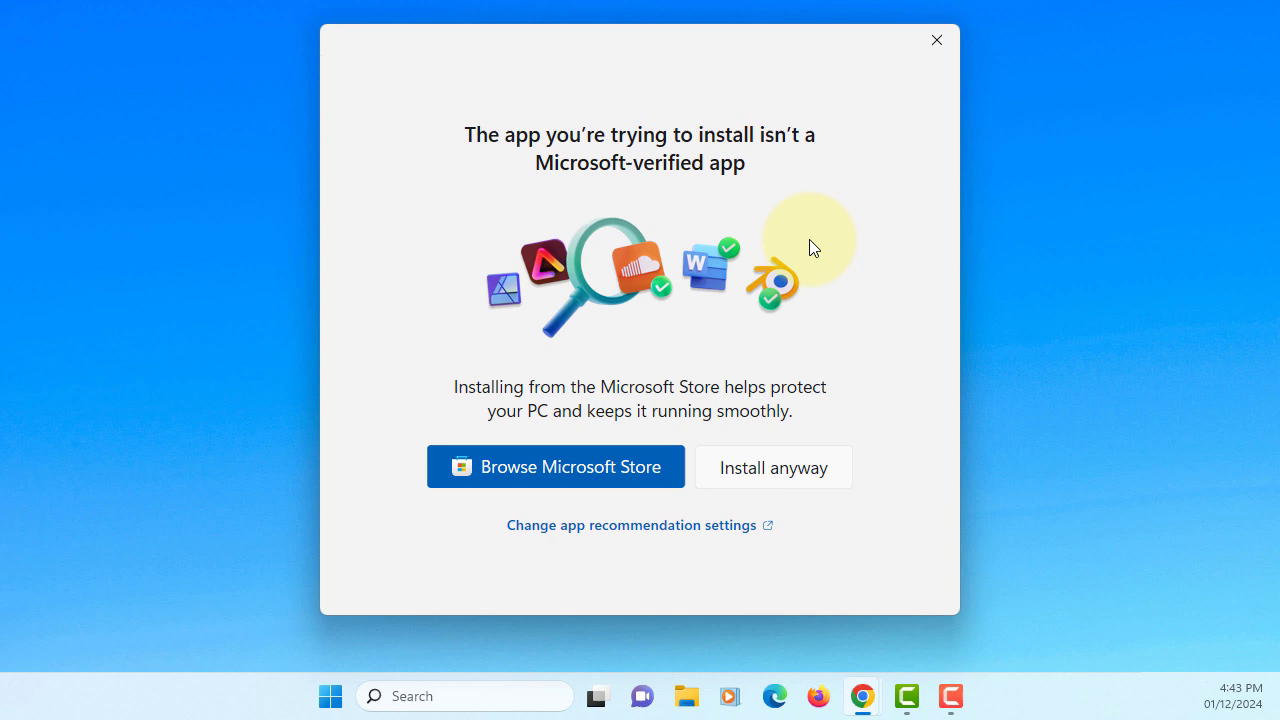
{"action": "left_click", "coordinate": [777, 474]}
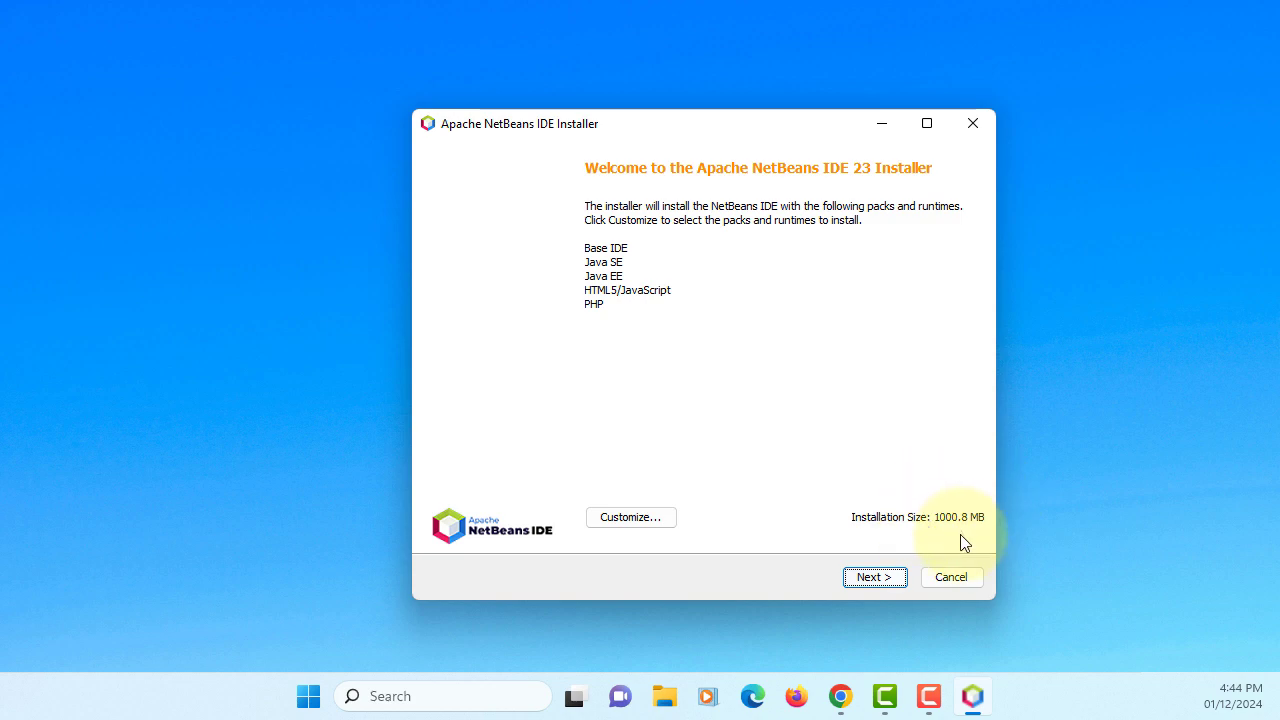
Proceed with the default NetBeans packs and runtimes and accept the license agreement in the installer.
{"action": "left_click", "coordinate": [876, 577]}
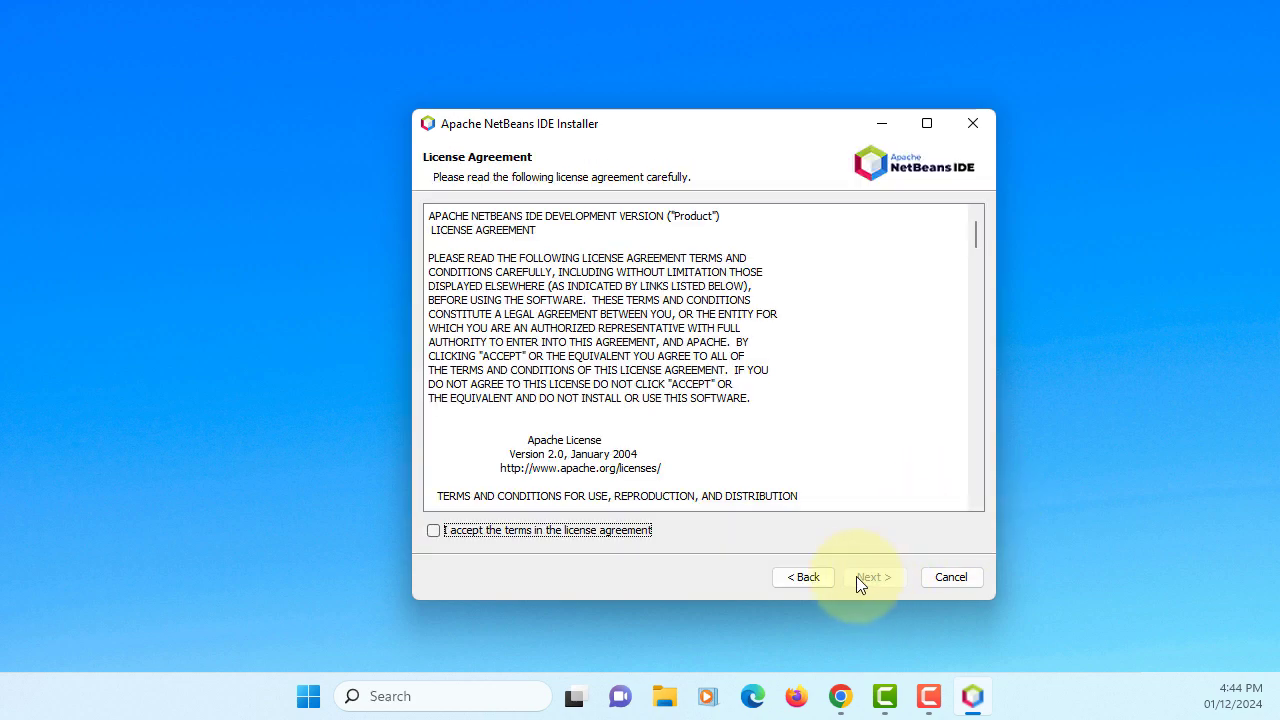
{"action": "left_click", "coordinate": [620, 531]}
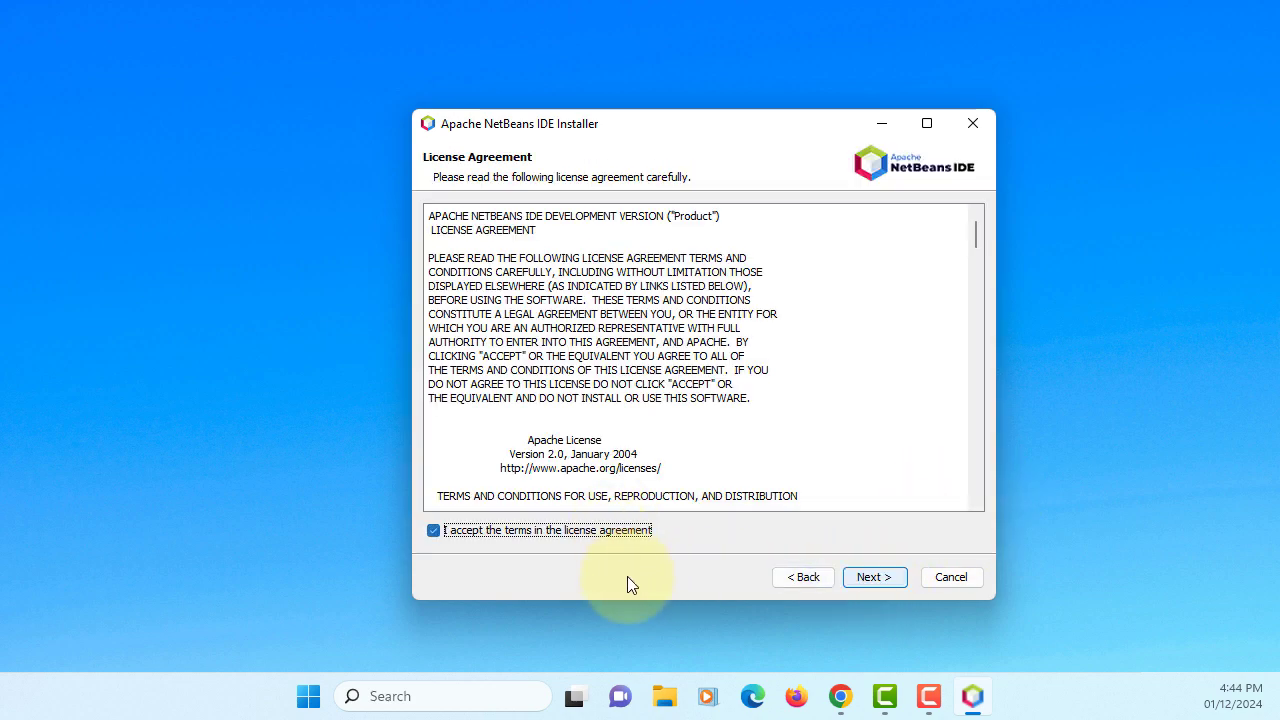
{"action": "left_click", "coordinate": [889, 579]}
Select C:\Program Files\Java\jdk-23 as the JDK, install NetBeans with the default installation folder, and finish the setup.
{"action": "left_click", "coordinate": [892, 288]}
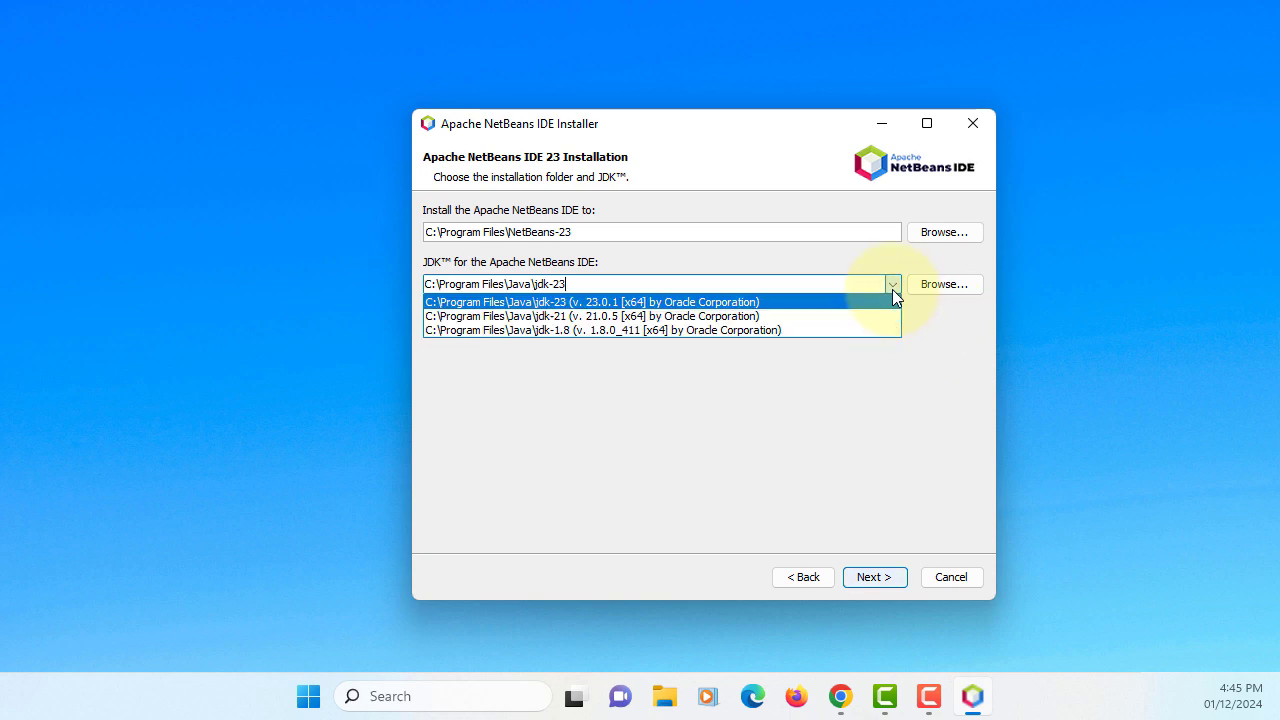
{"action": "left_click", "coordinate": [869, 300]}
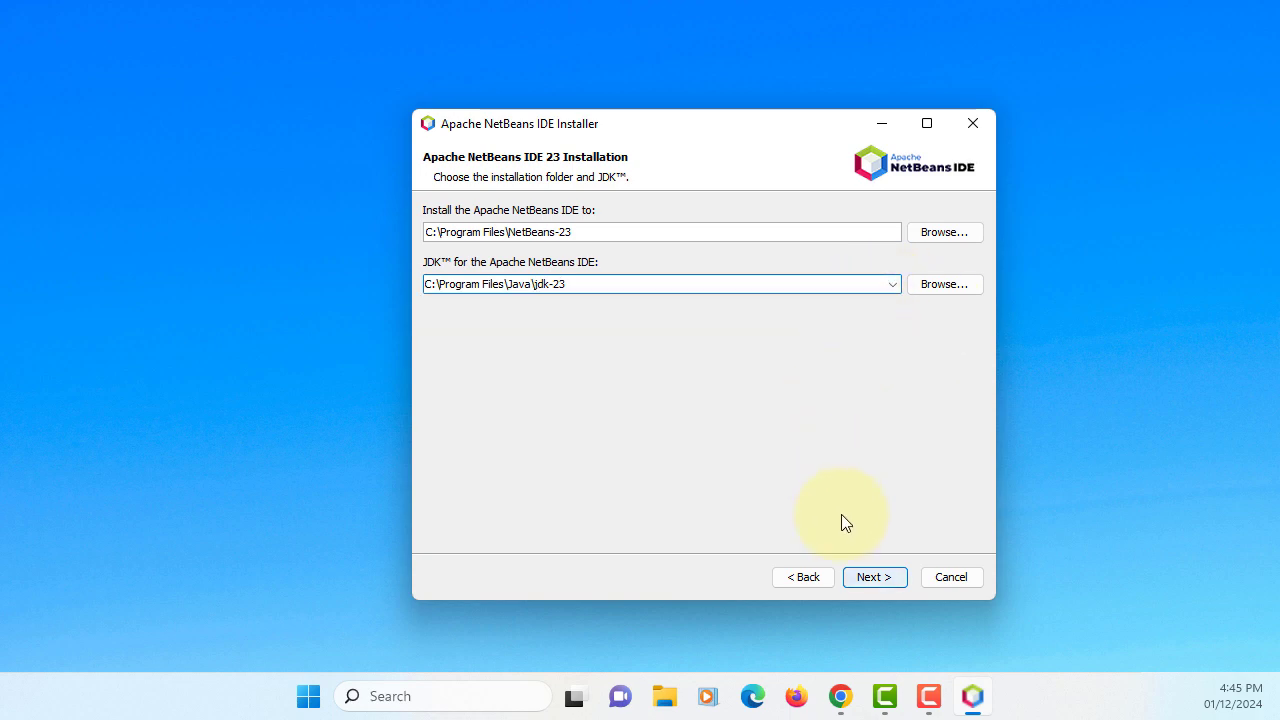
{"action": "left_click", "coordinate": [875, 579]}
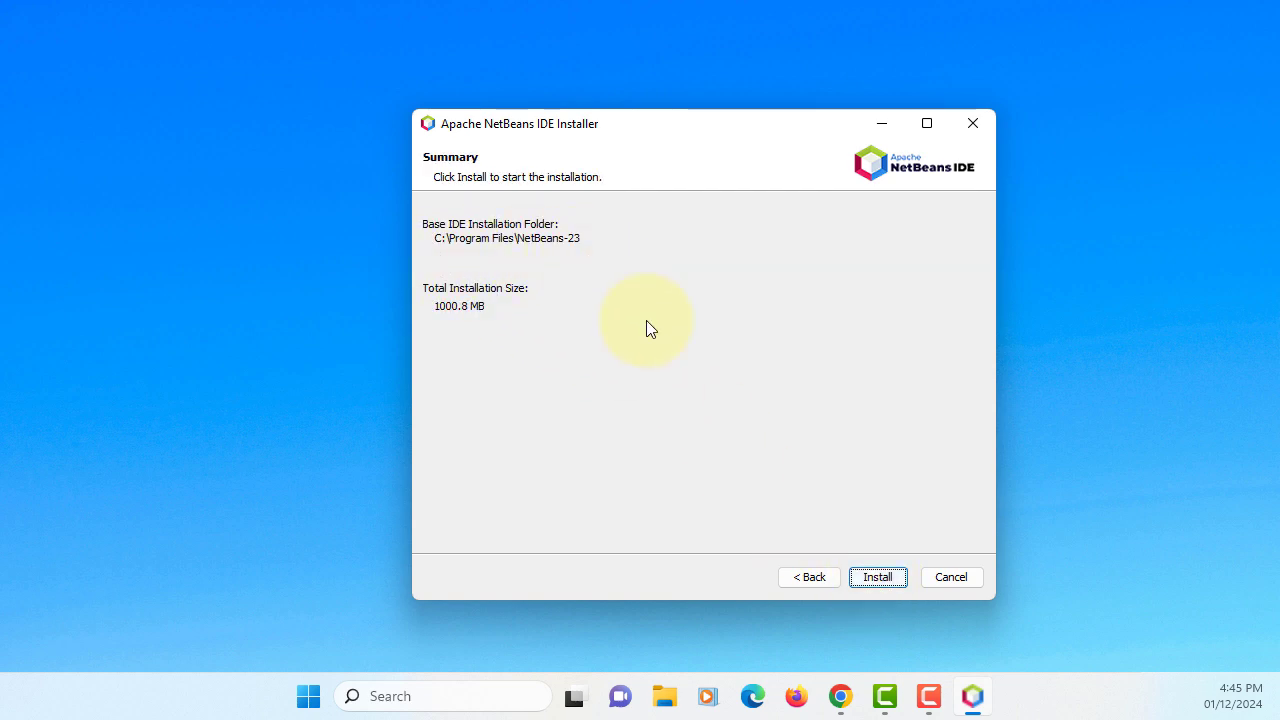
{"action": "left_click", "coordinate": [873, 580]}
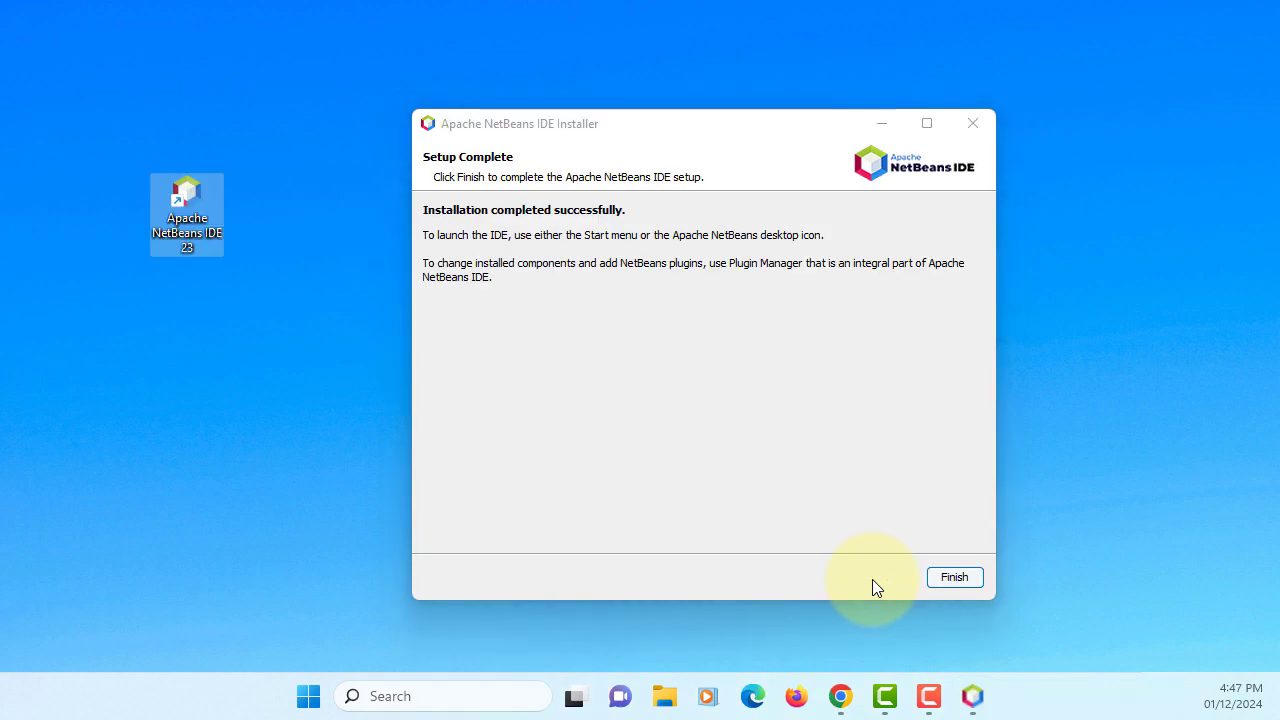
{"action": "left_click", "coordinate": [954, 579]}
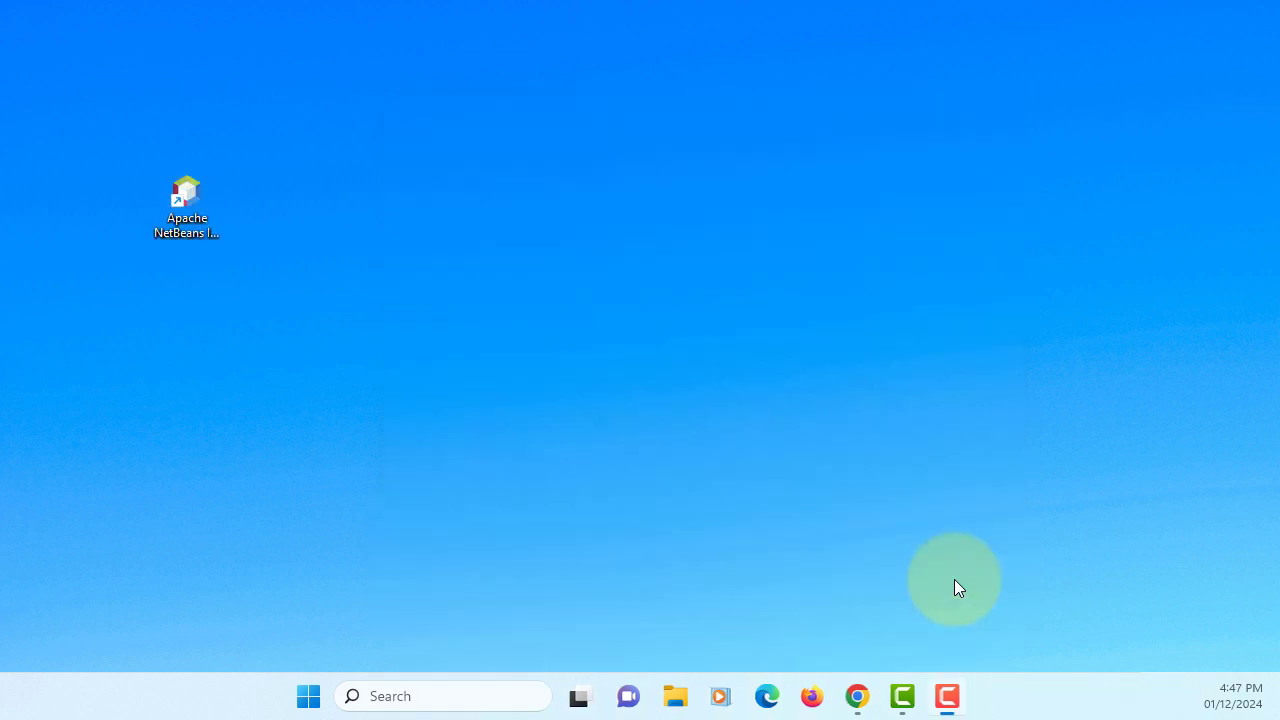
Launch Apache NetBeans IDE 23 from the desktop and check the product and Java versions in its About information.
{"action": "double_click", "coordinate": [166, 188]}
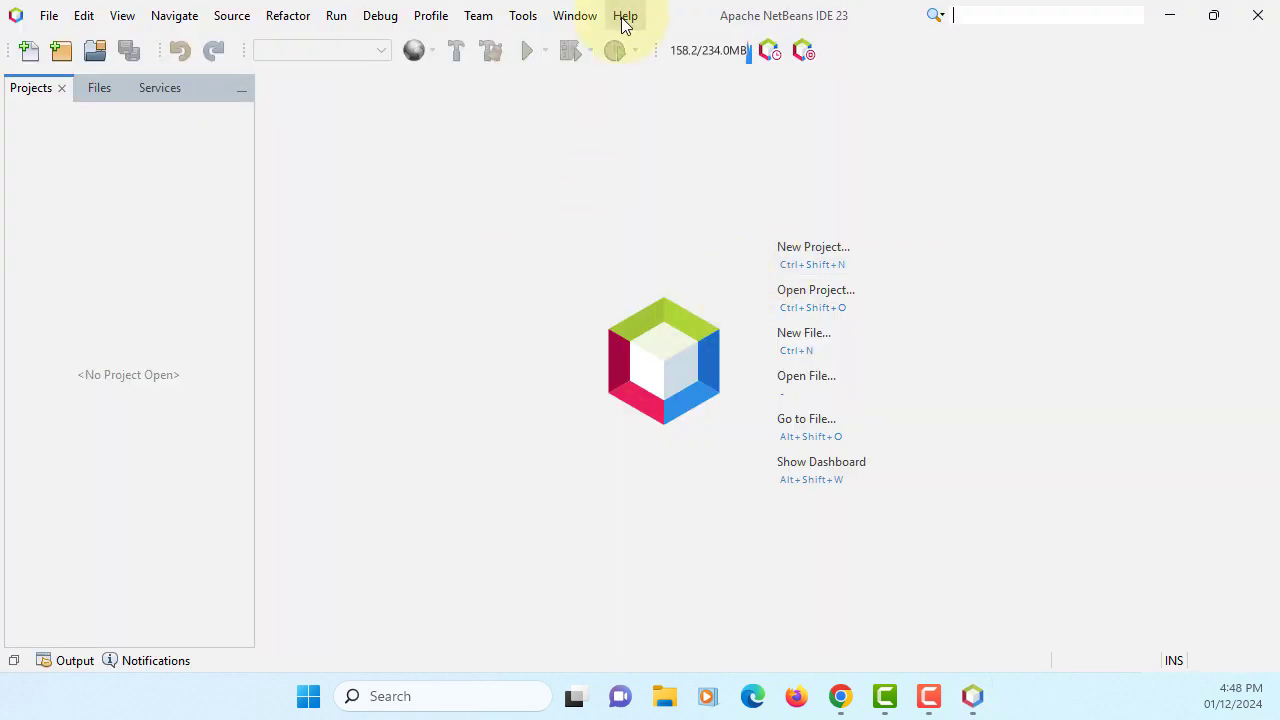
{"action": "left_click", "coordinate": [623, 18]}
{"action": "left_click", "coordinate": [662, 194]}
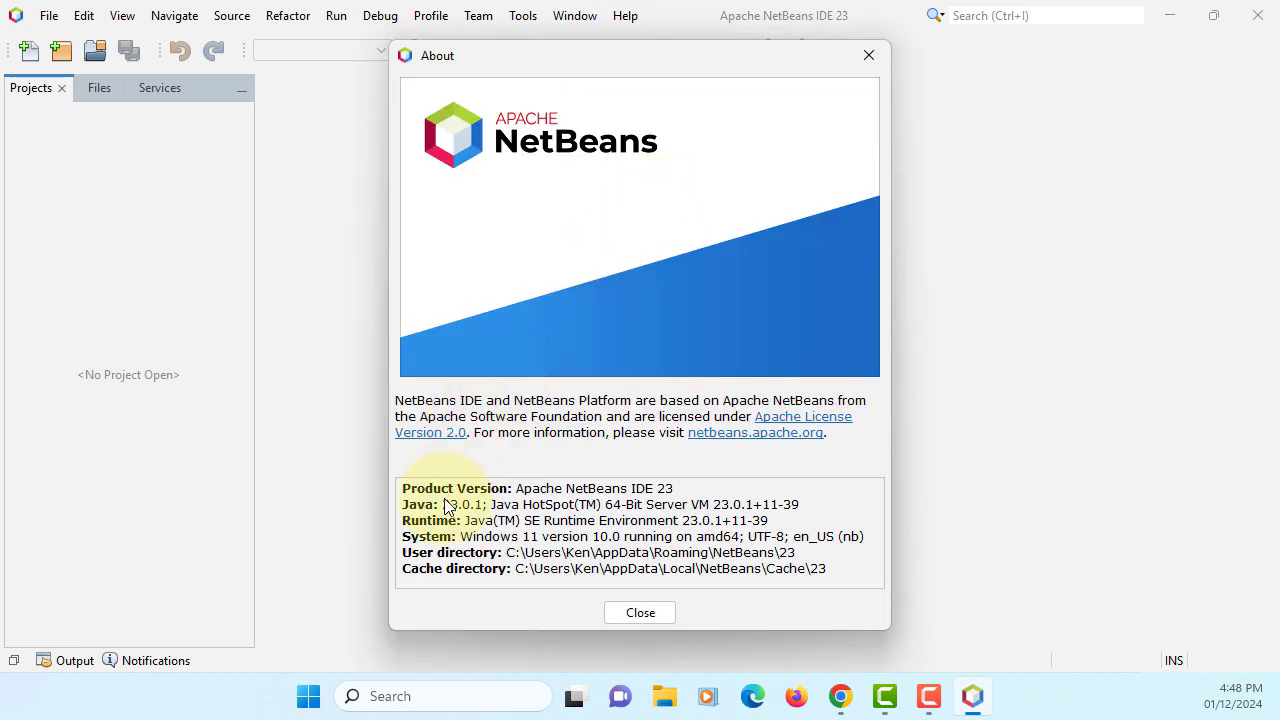
{"action": "left_click_drag", "start_coordinate": [443, 505], "coordinate": [481, 506]}
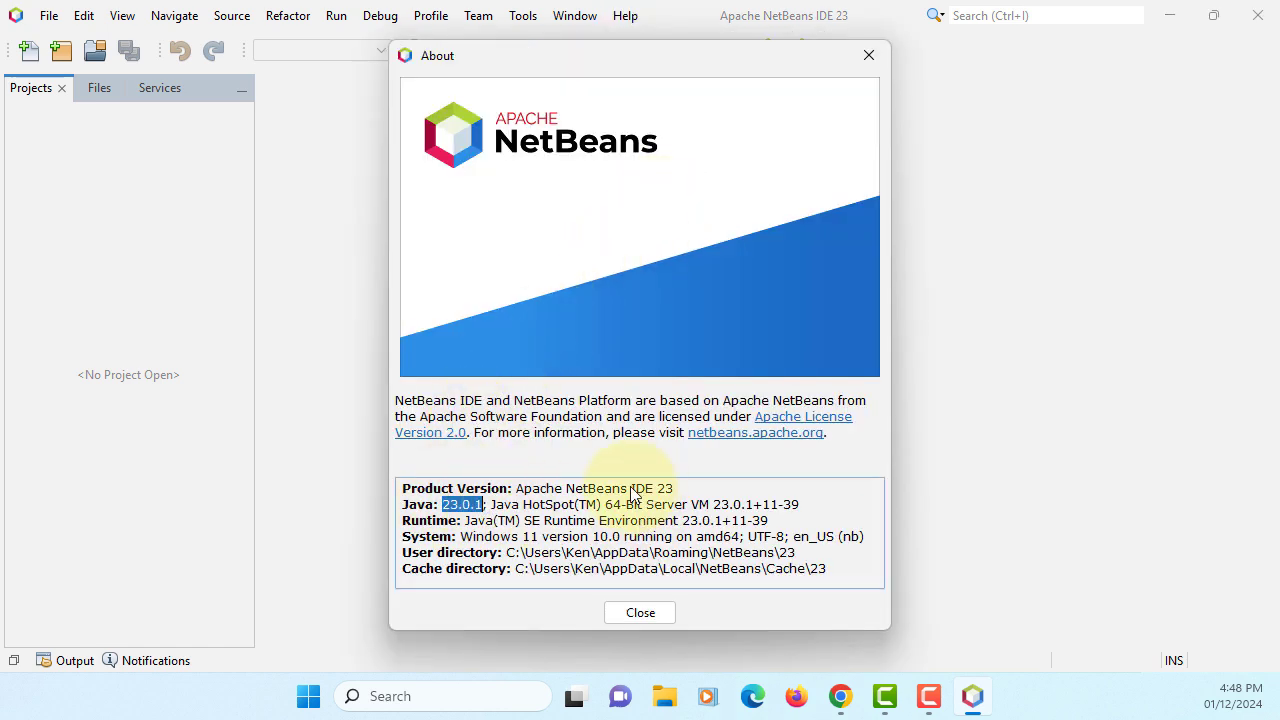
{"action": "left_click_drag", "start_coordinate": [631, 489], "coordinate": [705, 497]}
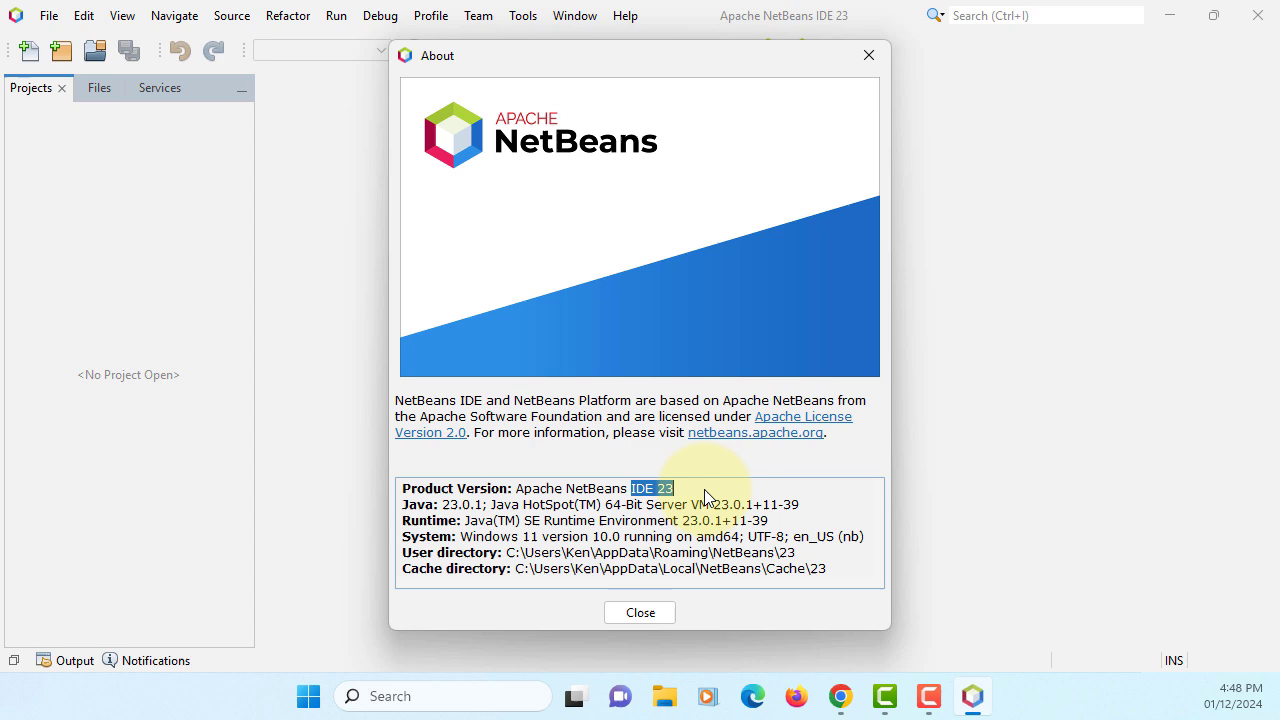
{"action": "left_click", "coordinate": [643, 613]}
Create a Java with Ant project of type Java Application named JavaApplication, with main class javaapplication.JavaApplication and the default location.
{"action": "left_click", "coordinate": [48, 15]}
{"action": "left_click", "coordinate": [40, 45]}
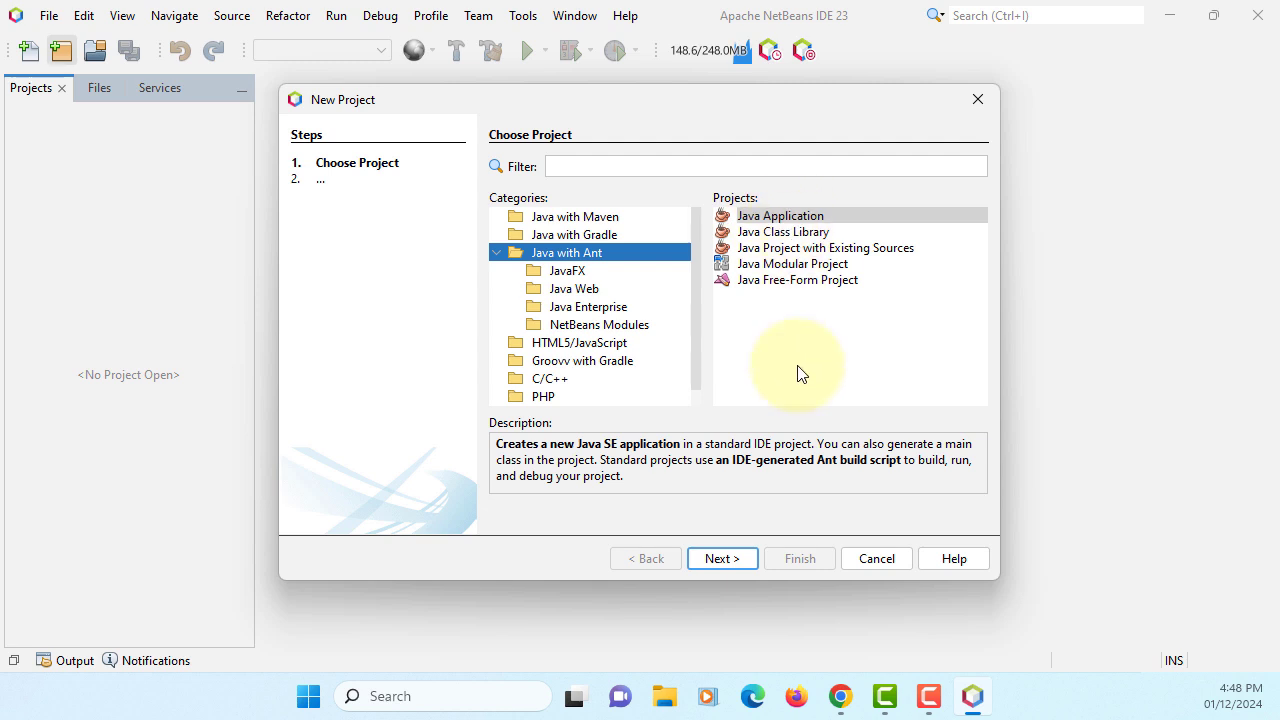
{"action": "left_click", "coordinate": [733, 556]}
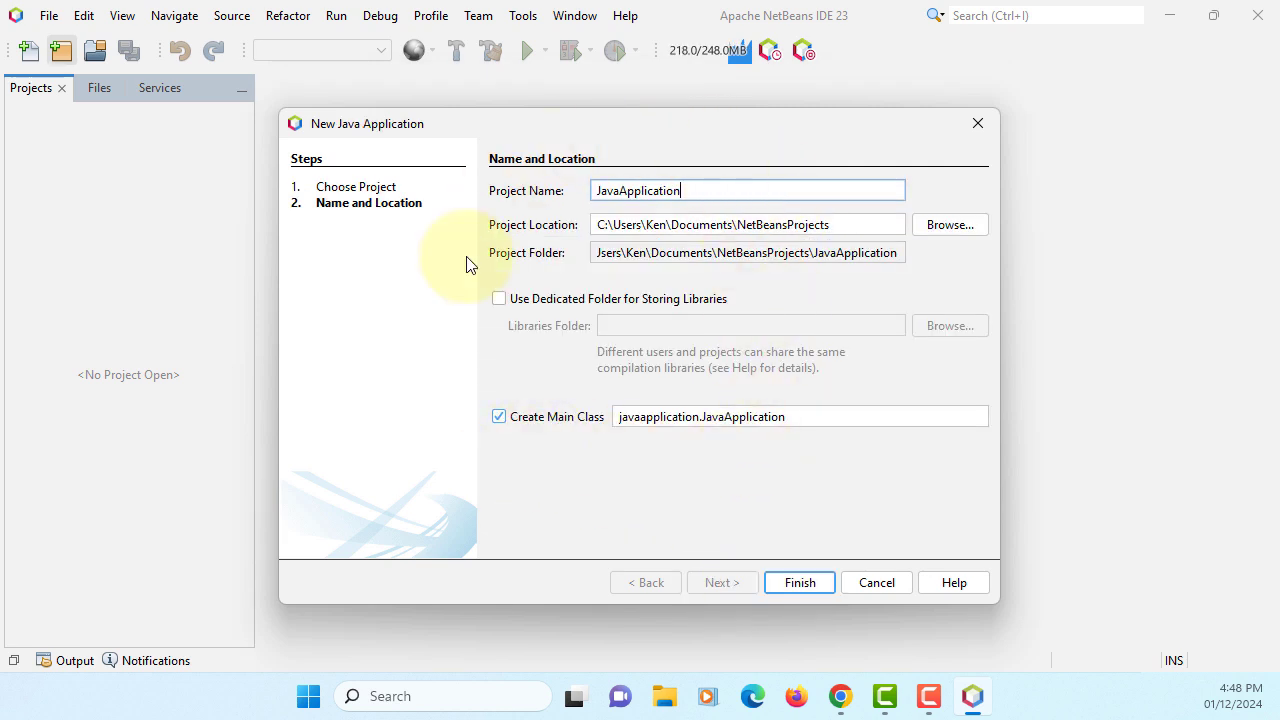
{"action": "left_click", "coordinate": [797, 584]}
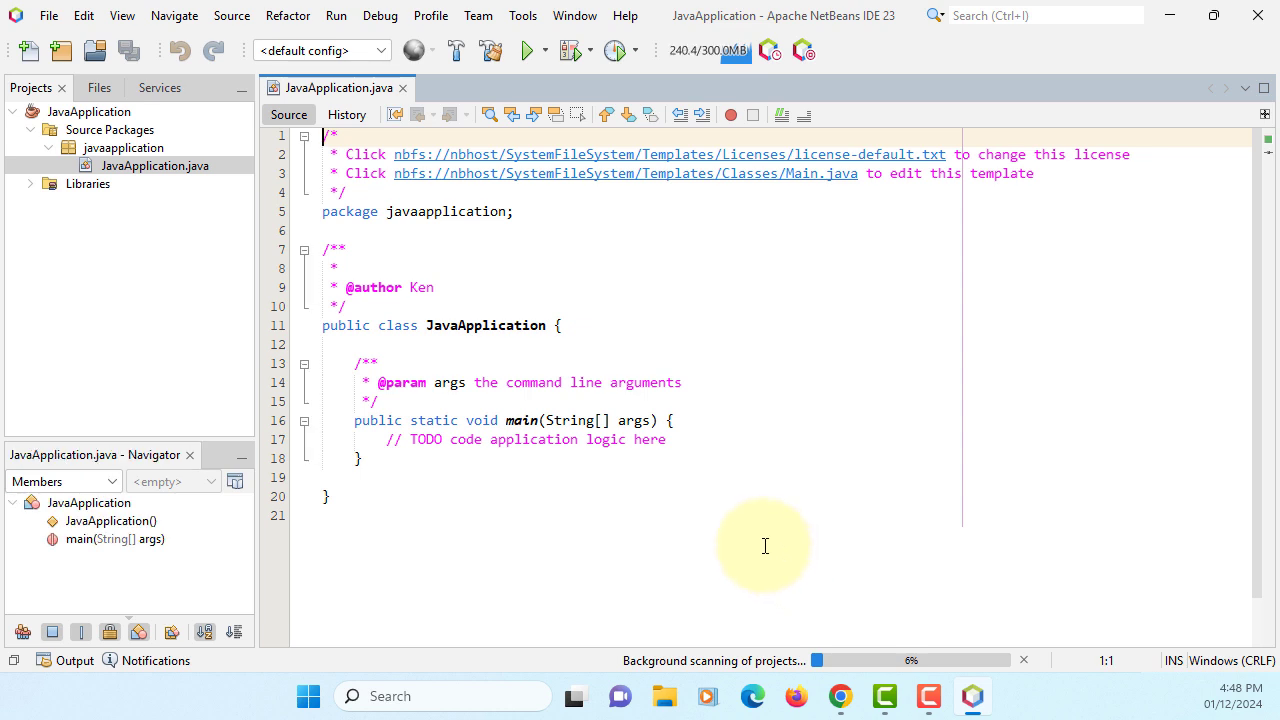
Collapse the license and author comment blocks and add System.out.println("Hello World!"); below the TODO comment in the main method.
{"action": "left_click", "coordinate": [305, 137]}
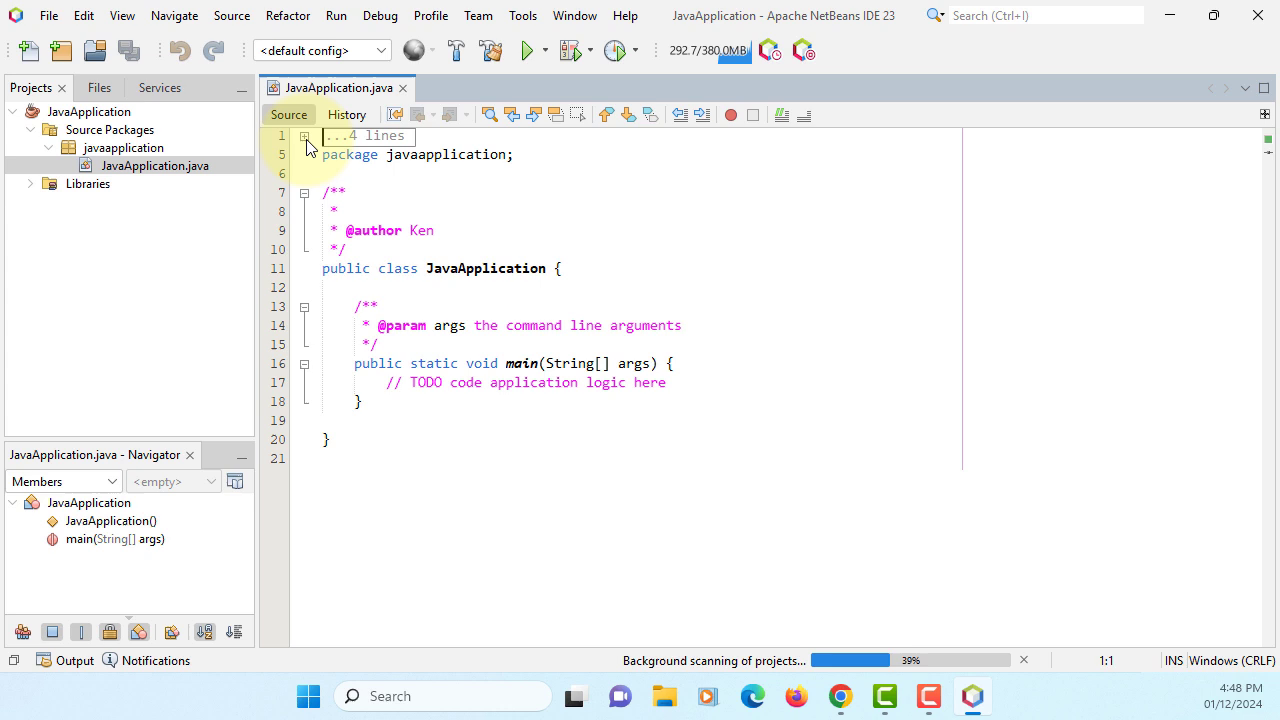
{"action": "left_click", "coordinate": [305, 193]}
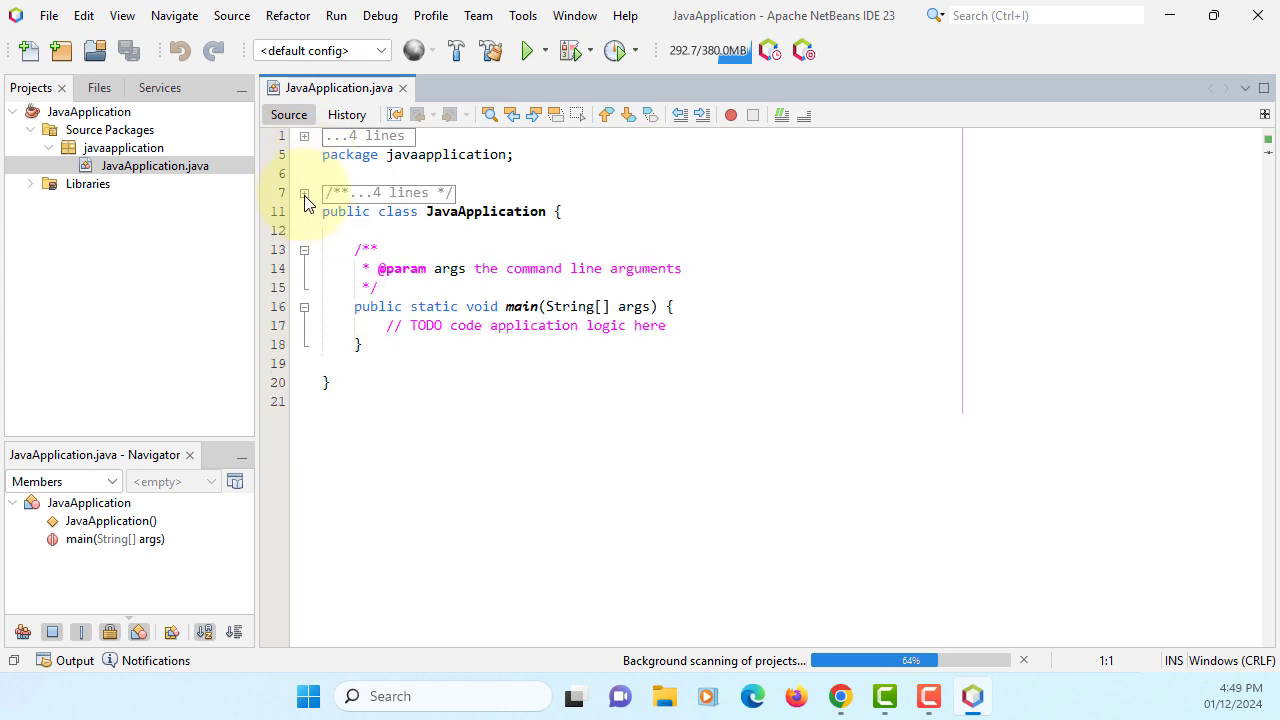
{"action": "left_click", "coordinate": [734, 328]}
{"action": "key", "text": "Return"}
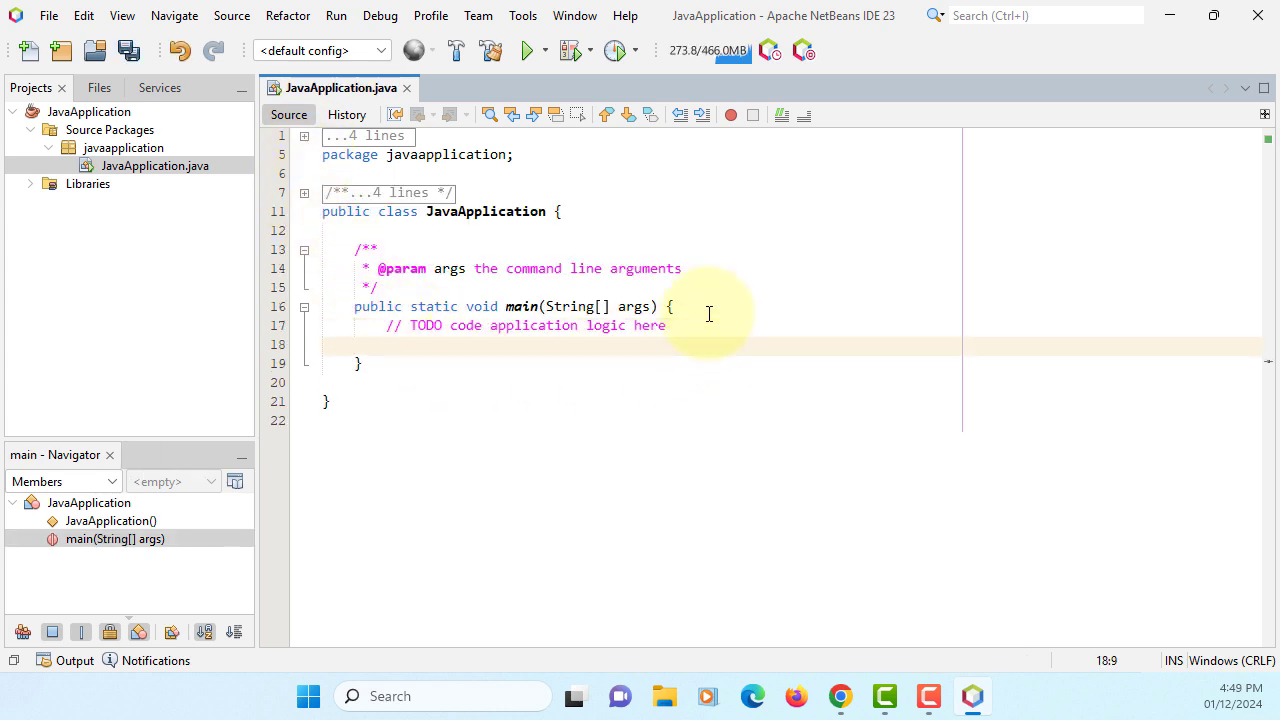
{"action": "type", "text": "System"}
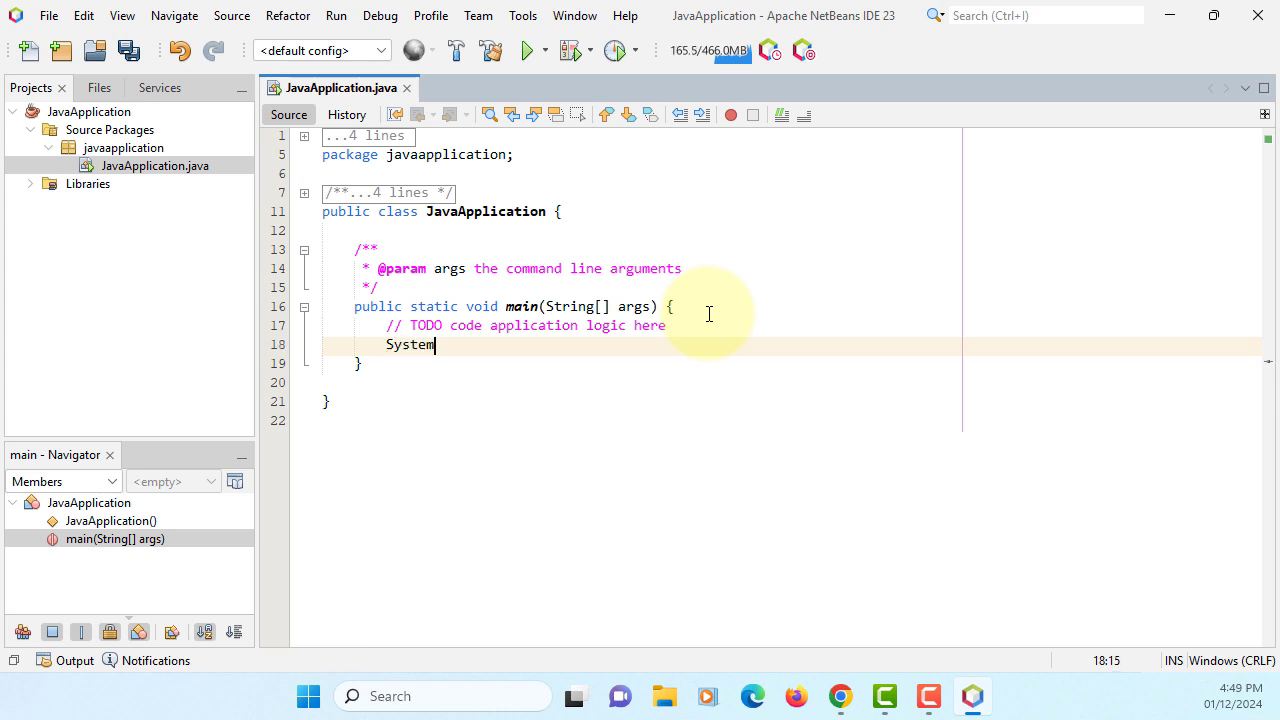
{"action": "type", "text": ".out.println("}
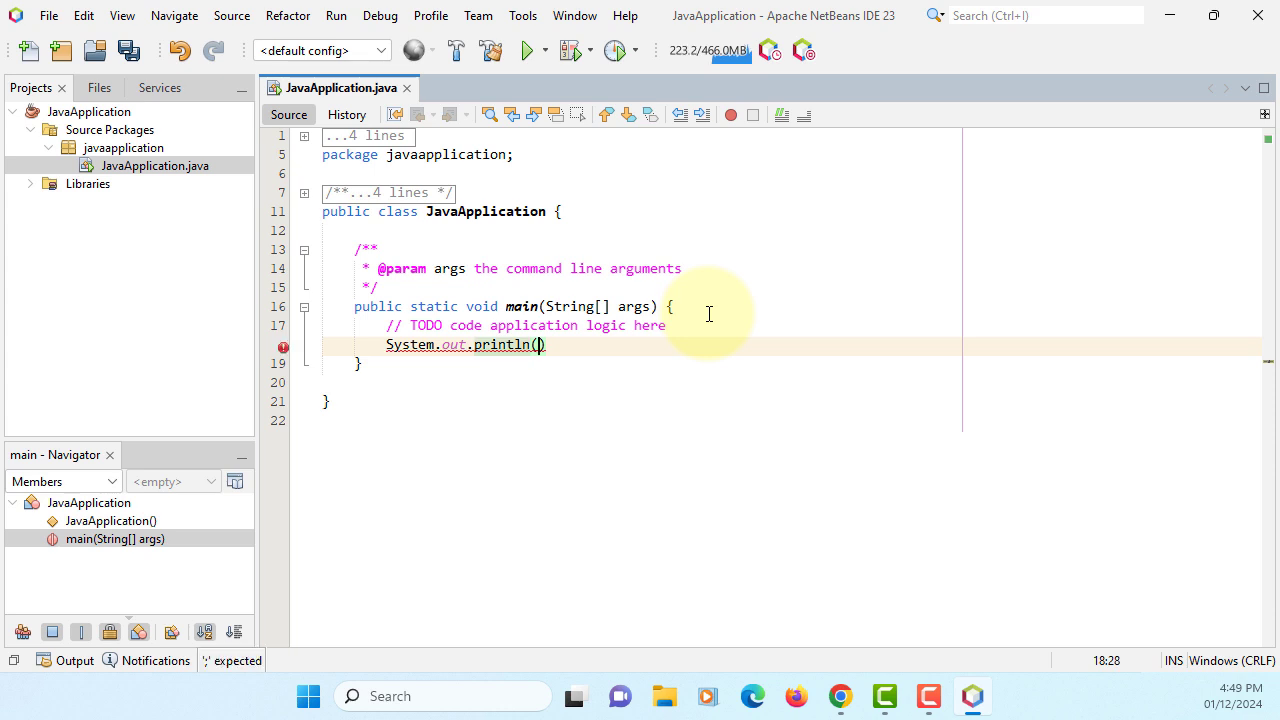
{"action": "type", "text": "\"Hel"}
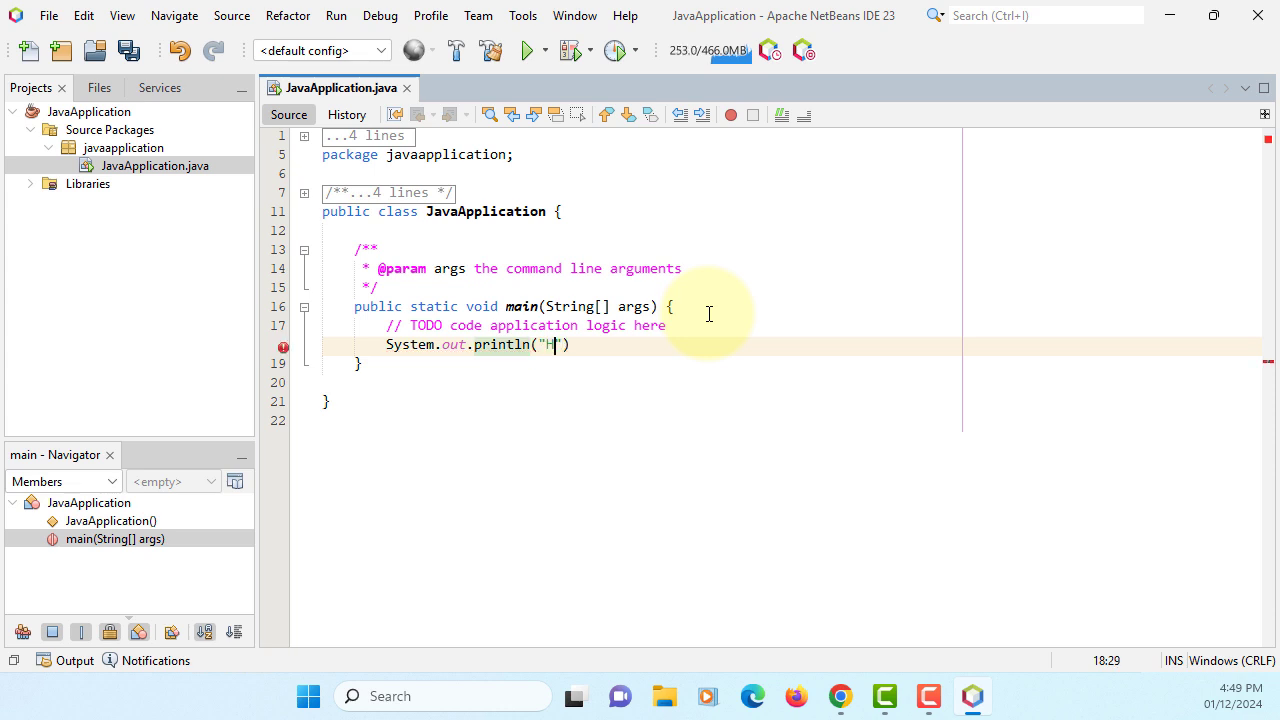
{"action": "type", "text": "lo World!\")"}
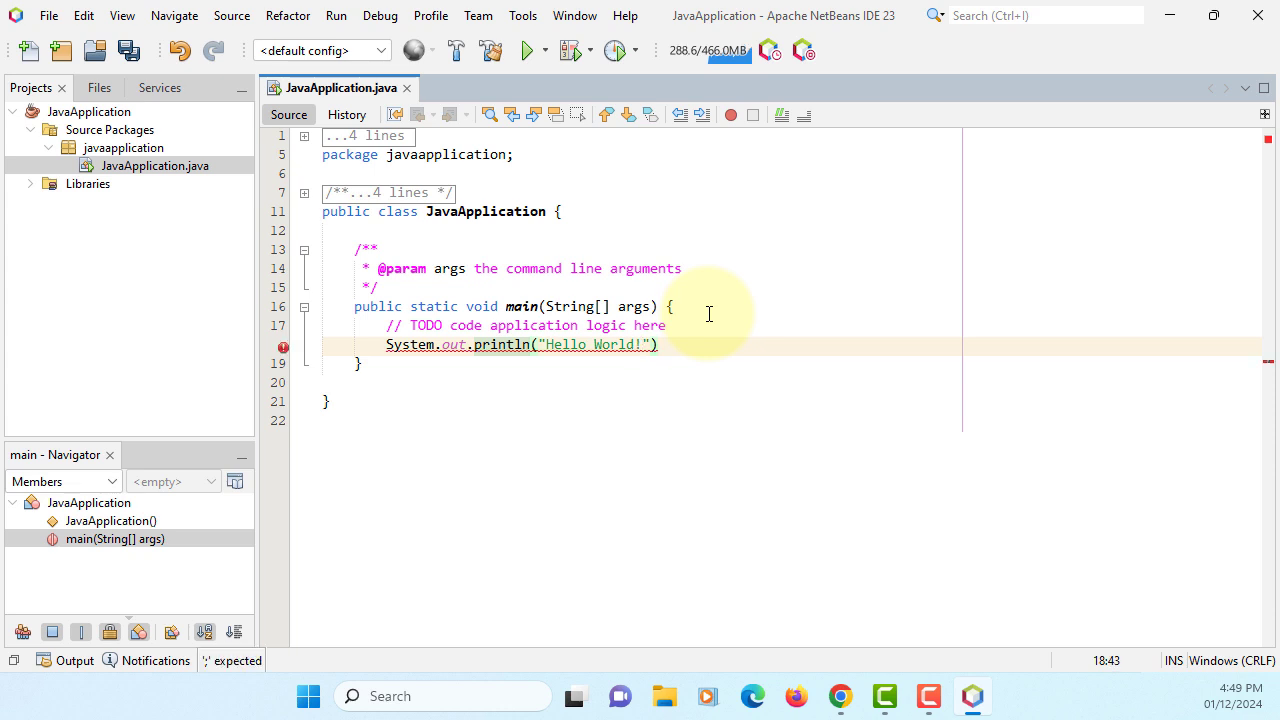
{"action": "type", "text": ";"}
Run JavaApplication.java from the project tree and highlight the program's printed line in the run output.
{"action": "right_click", "coordinate": [205, 166]}
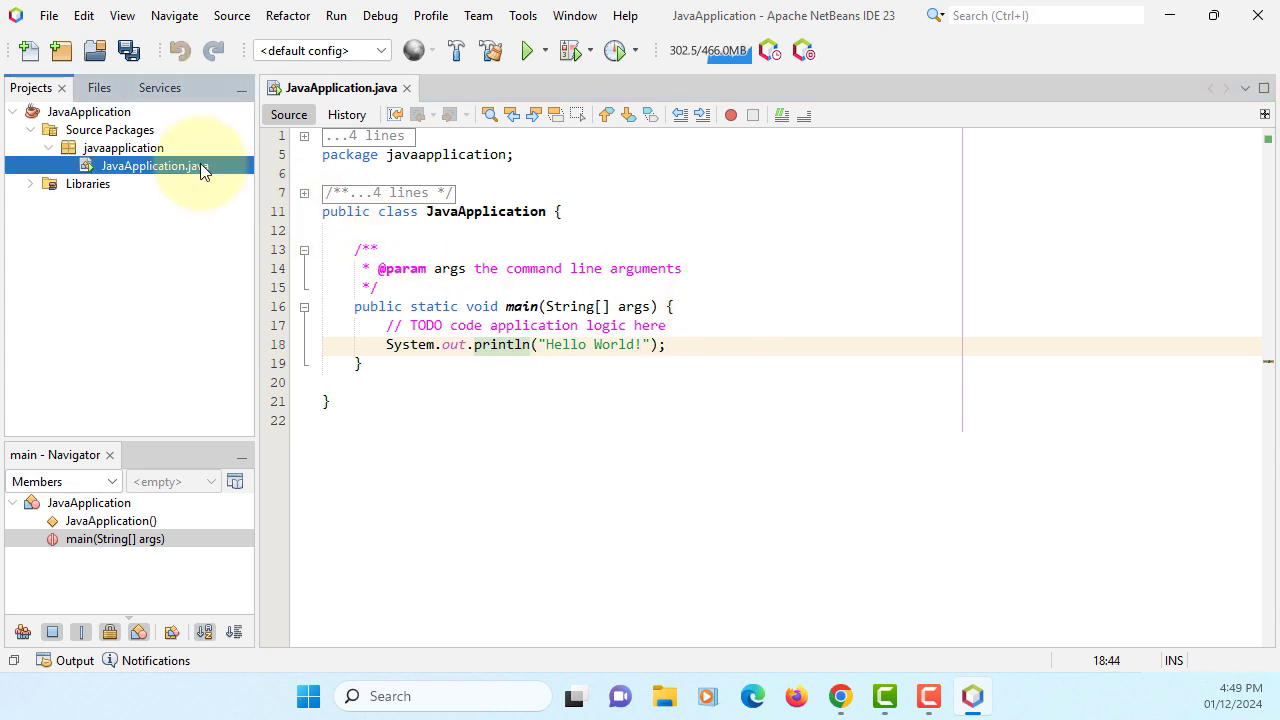
{"action": "left_click", "coordinate": [255, 251]}
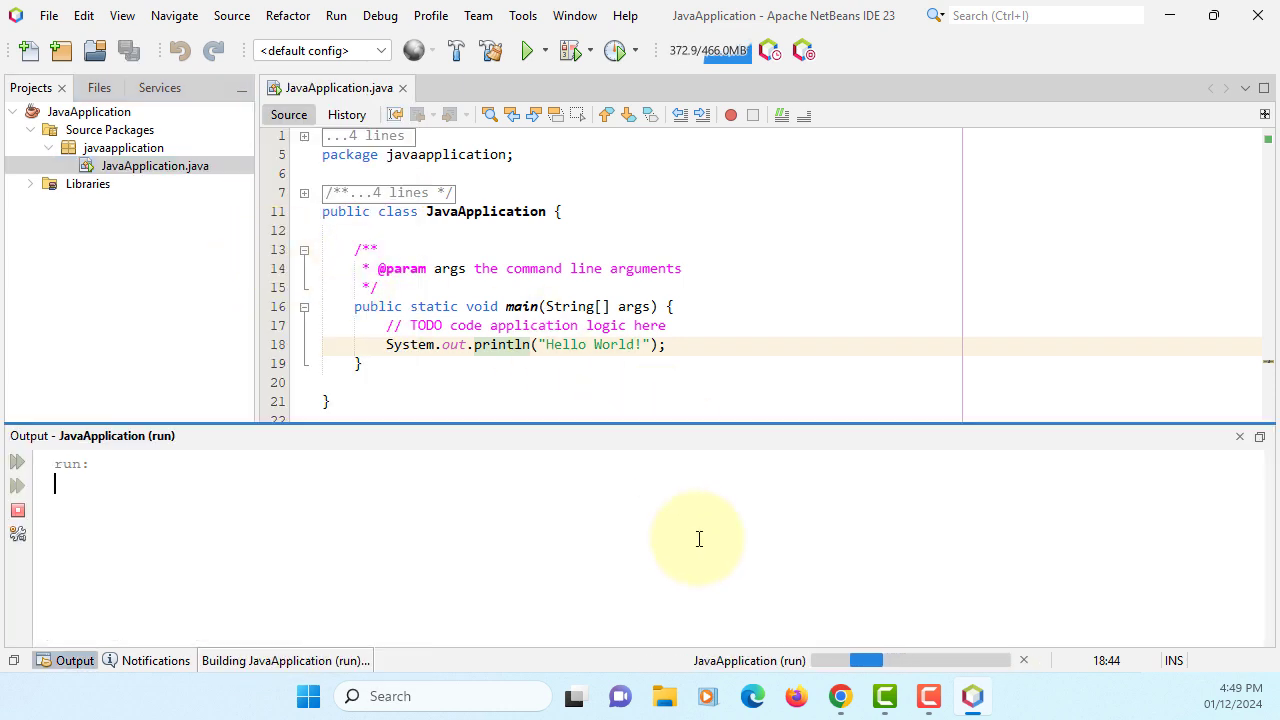
{"action": "left_click_drag", "start_coordinate": [174, 484], "coordinate": [53, 484]}
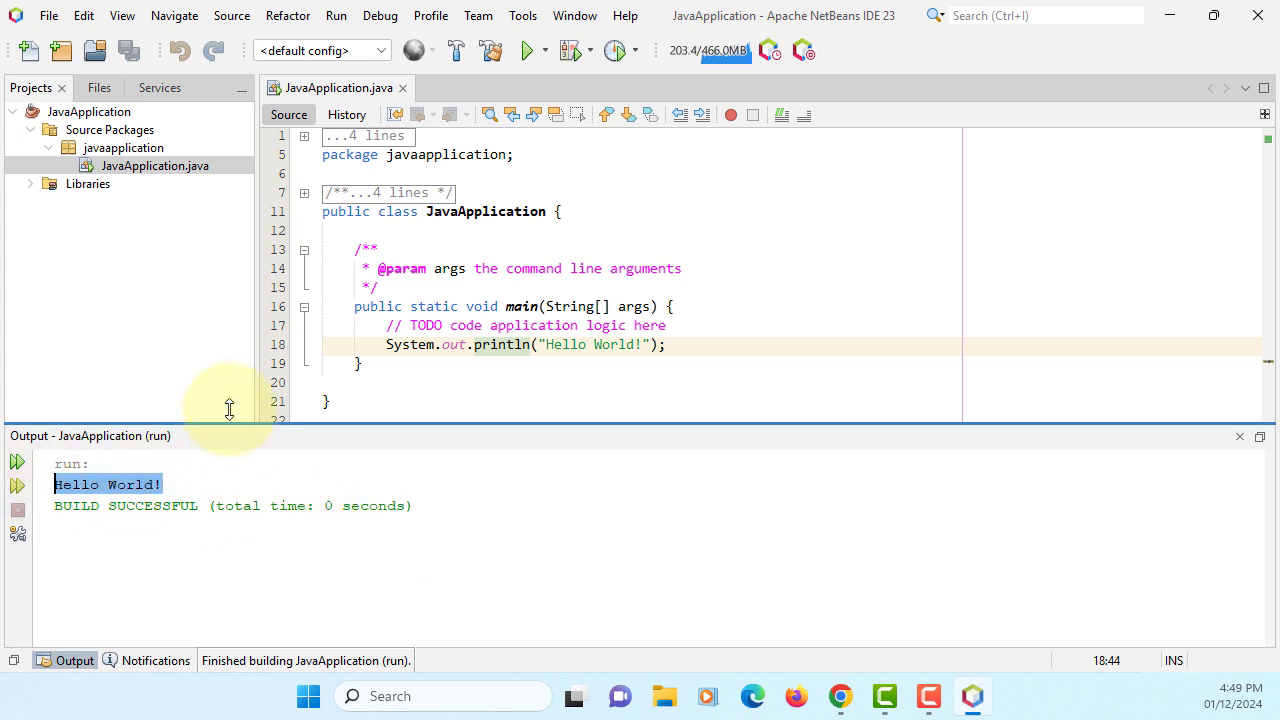
Show the project's file structure and locate the JavaApplication.java source file in the javaapplication package folder under src.
{"action": "left_click", "coordinate": [98, 88]}
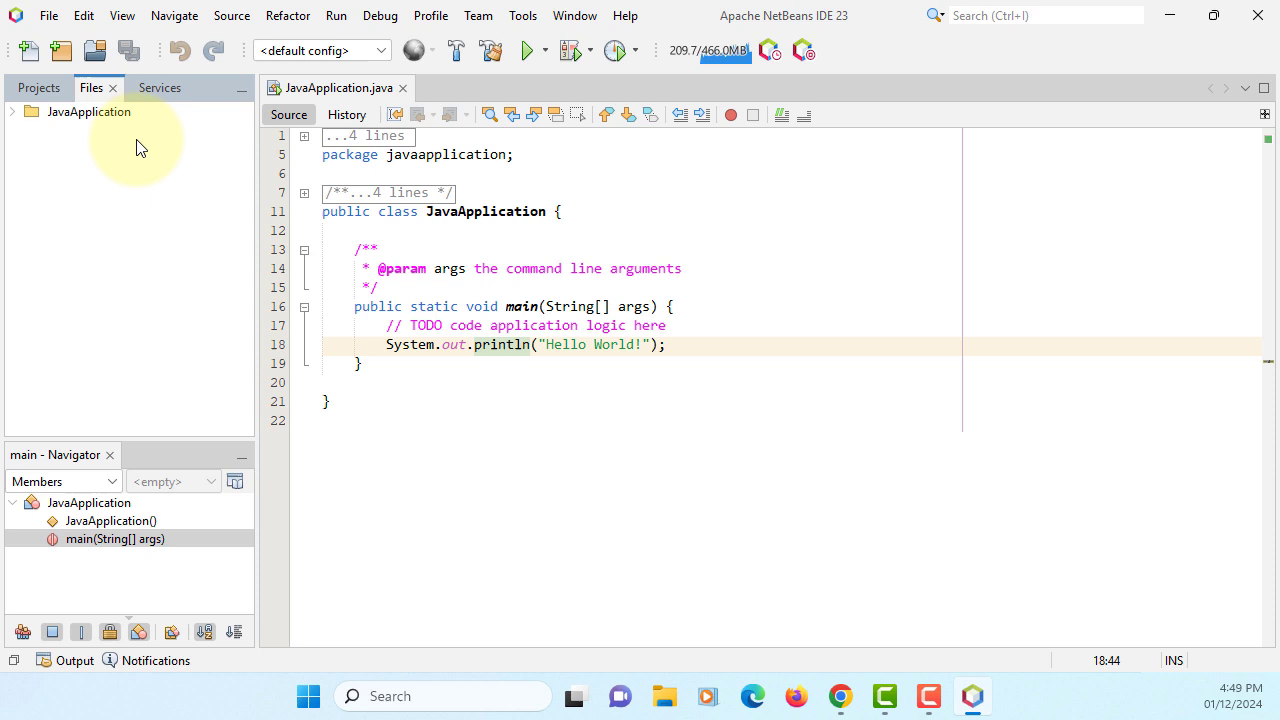
{"action": "left_click", "coordinate": [12, 112]}
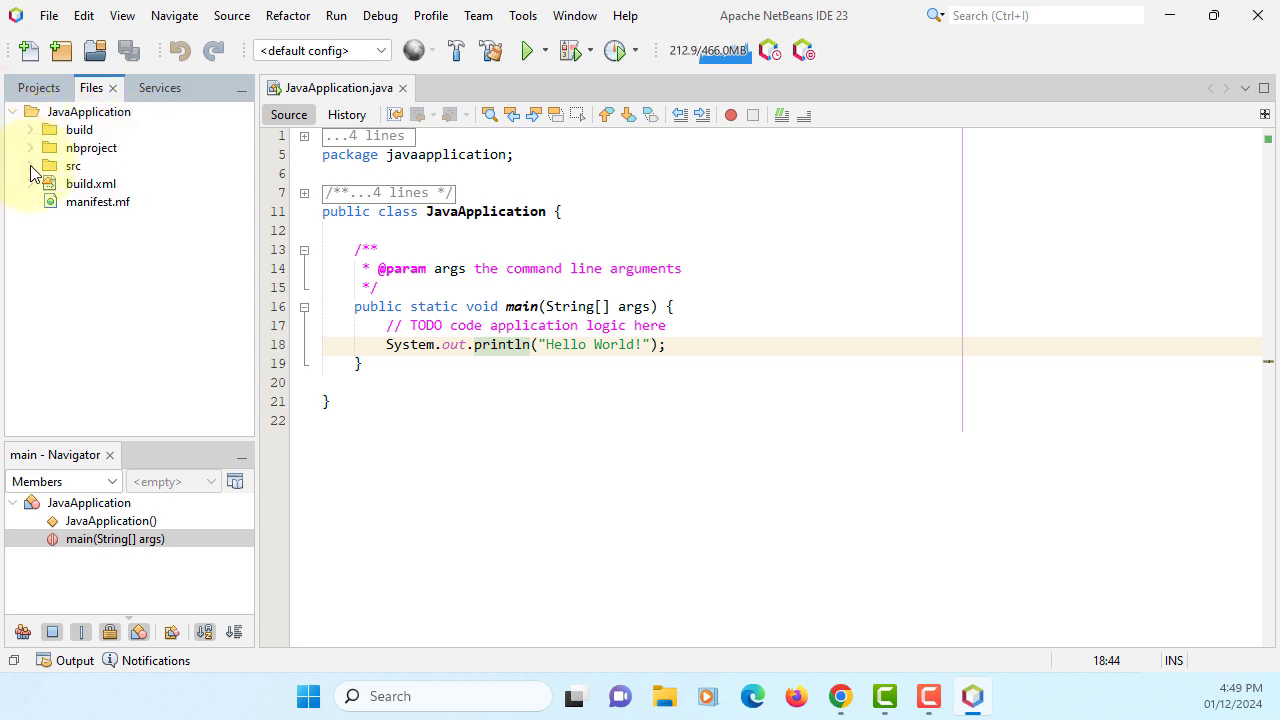
{"action": "left_click", "coordinate": [32, 166]}
{"action": "left_click", "coordinate": [48, 184]}
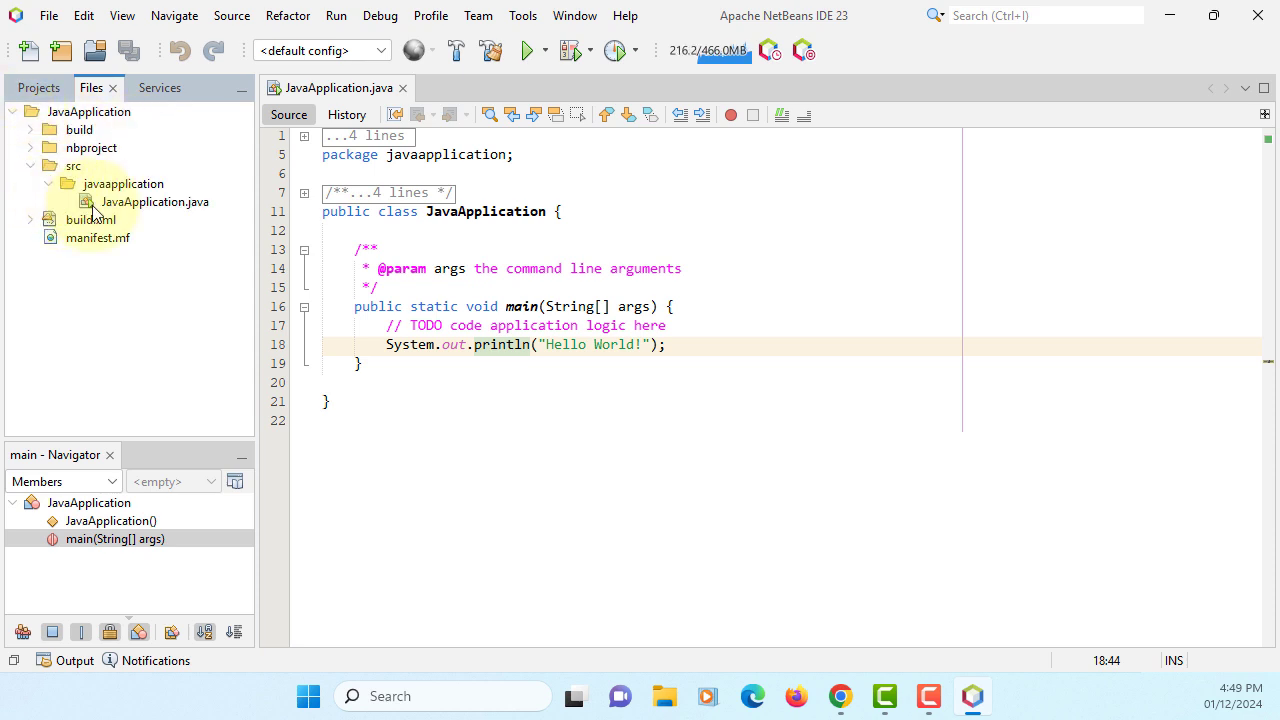
{"action": "left_click", "coordinate": [165, 202]}
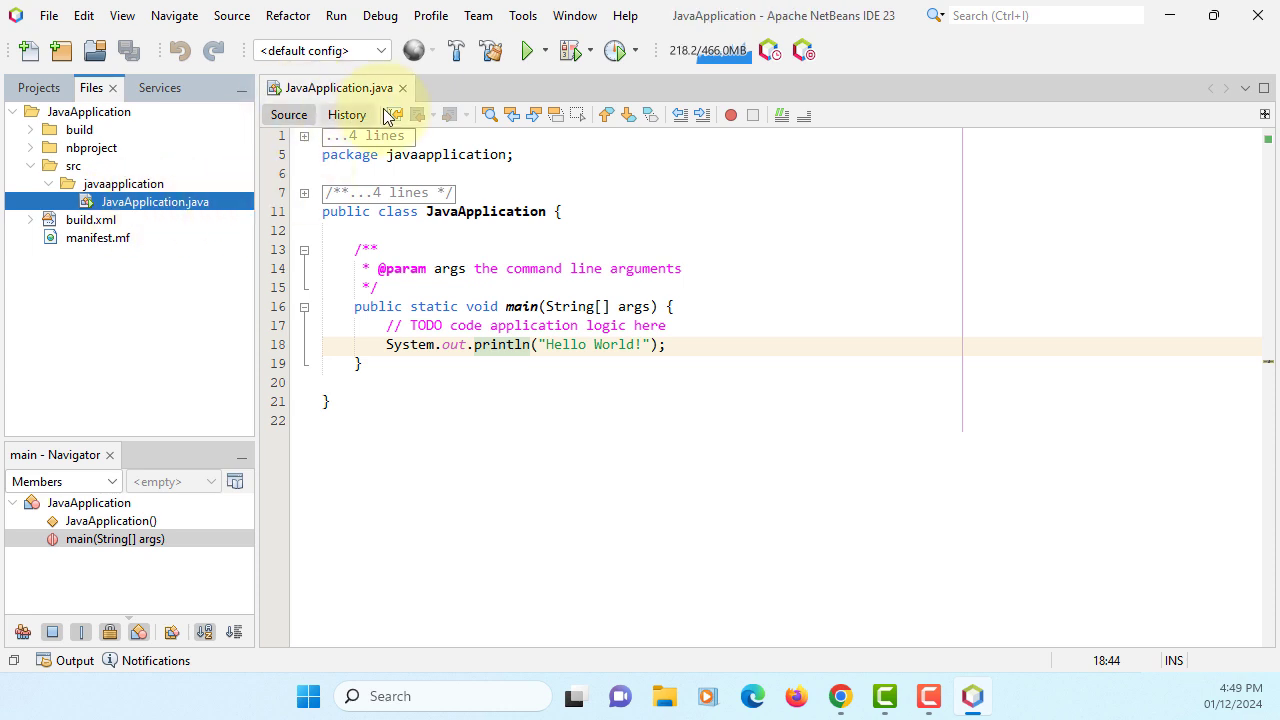
Expand build, classes and javaapplication in the project files and select the compiled JavaApplication.class file.
{"action": "left_click", "coordinate": [30, 131]}
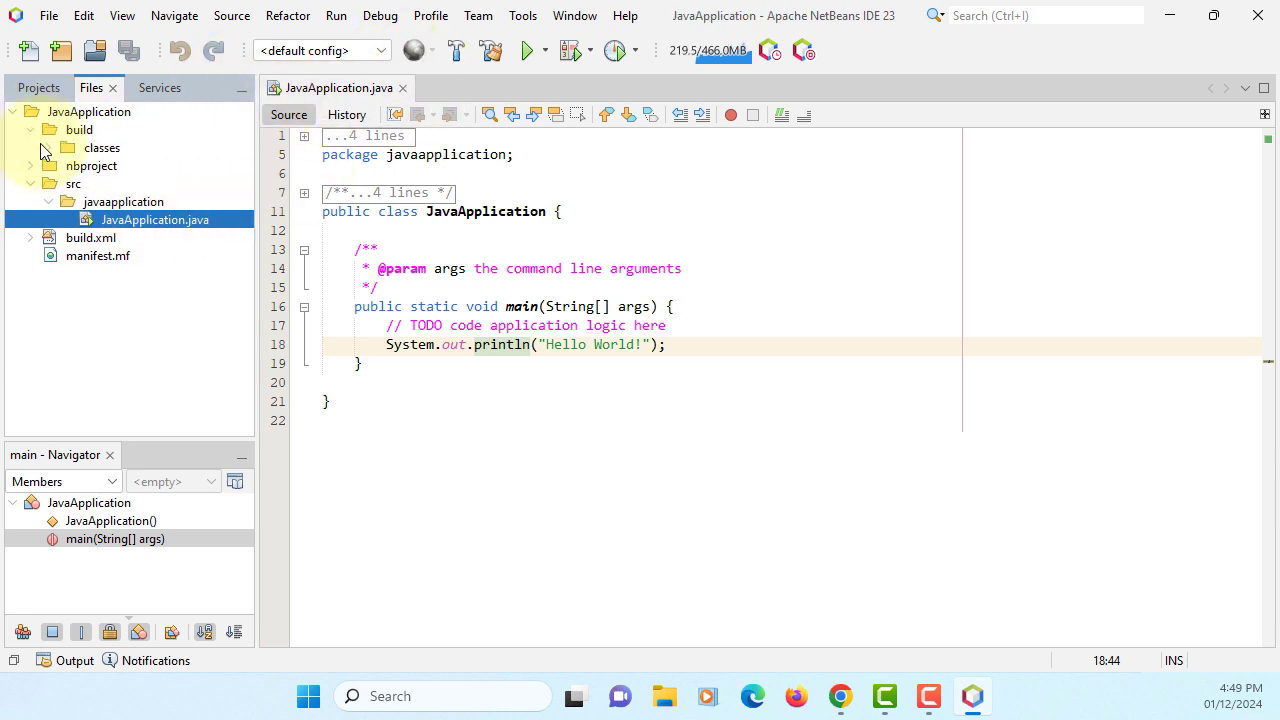
{"action": "left_click", "coordinate": [48, 148]}
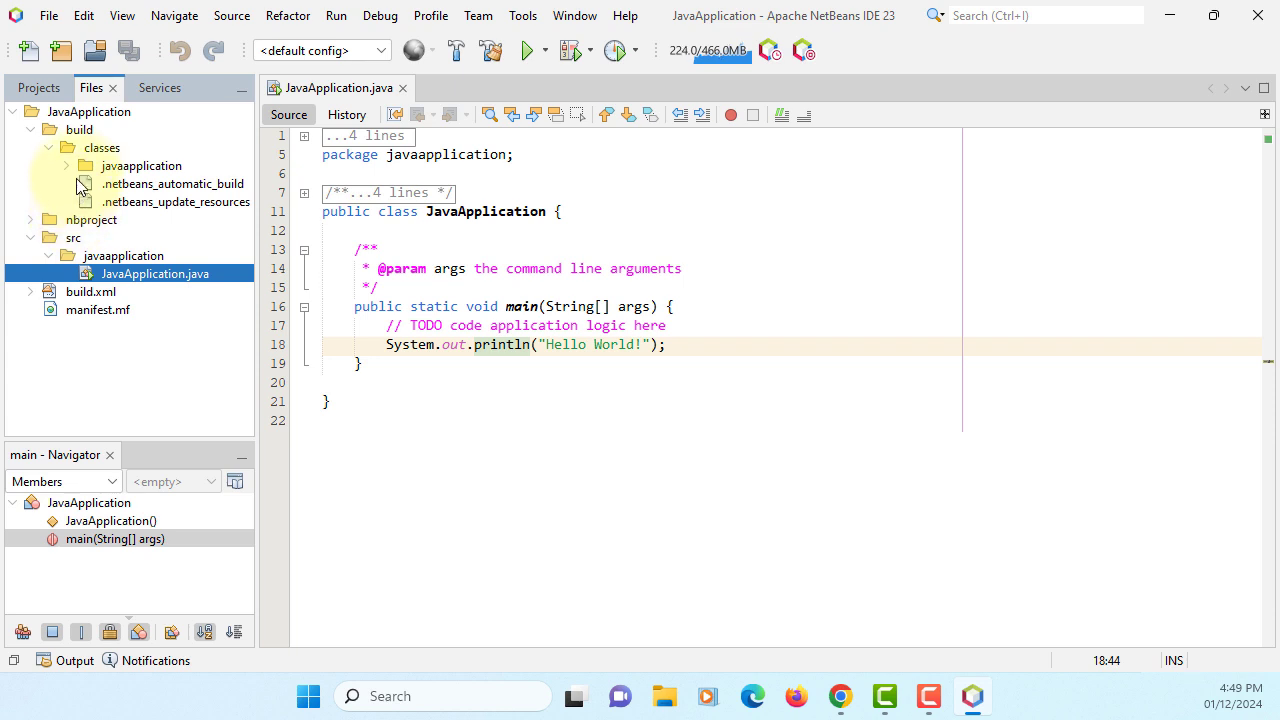
{"action": "left_click", "coordinate": [66, 165]}
{"action": "left_click", "coordinate": [158, 184]}
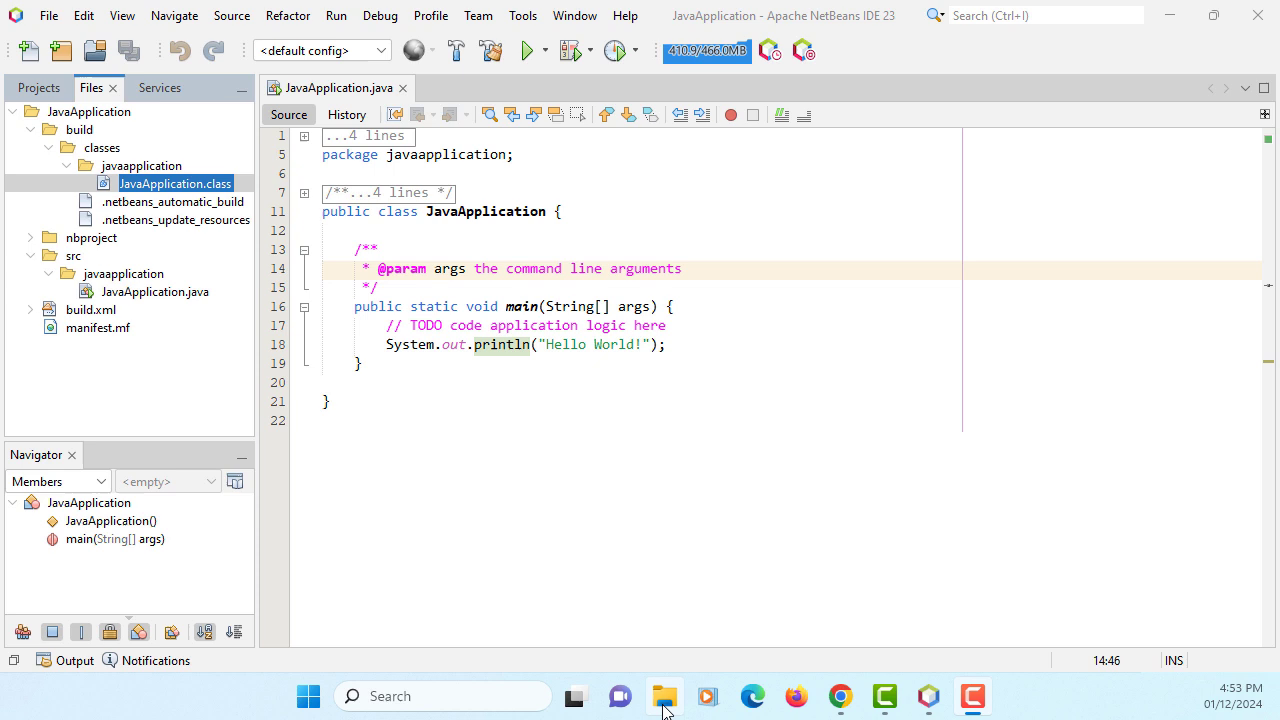
Switch to File Explorer, inspect the JavaApplication project folder's path, and open its src\javaapplication subfolder.
{"action": "left_click", "coordinate": [664, 696]}
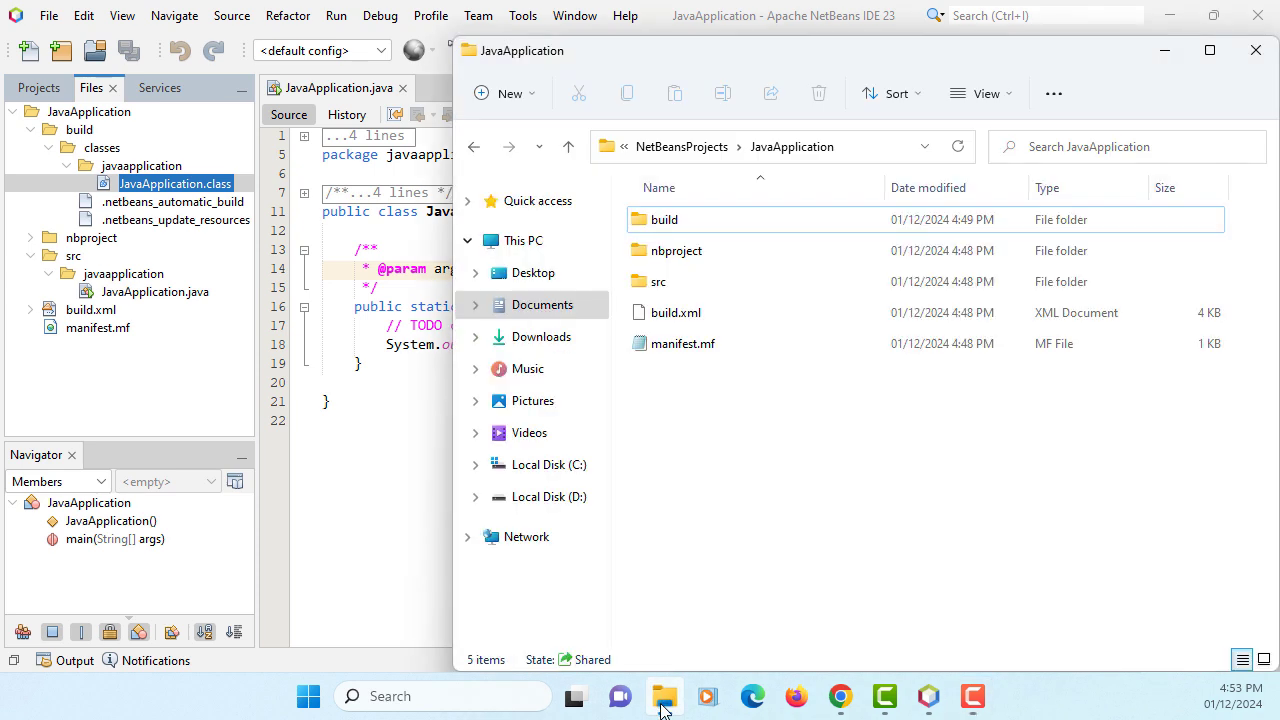
{"action": "left_click", "coordinate": [882, 147]}
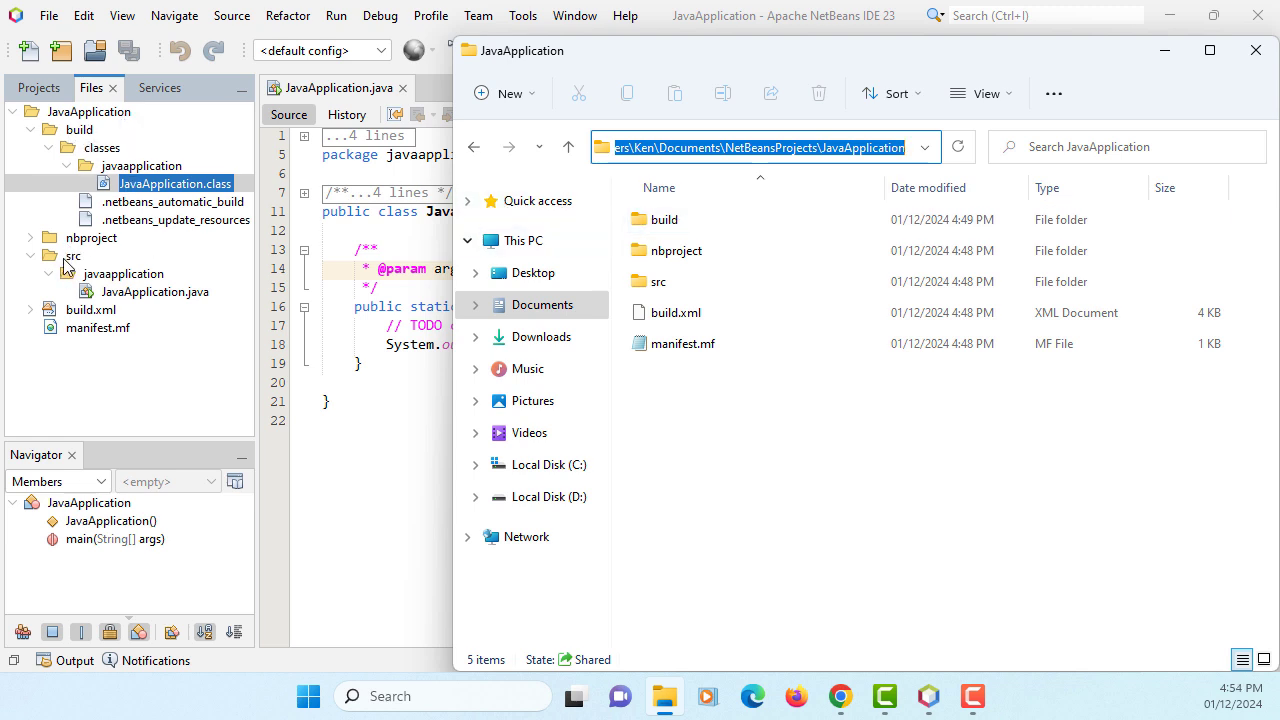
{"action": "double_click", "coordinate": [683, 293]}
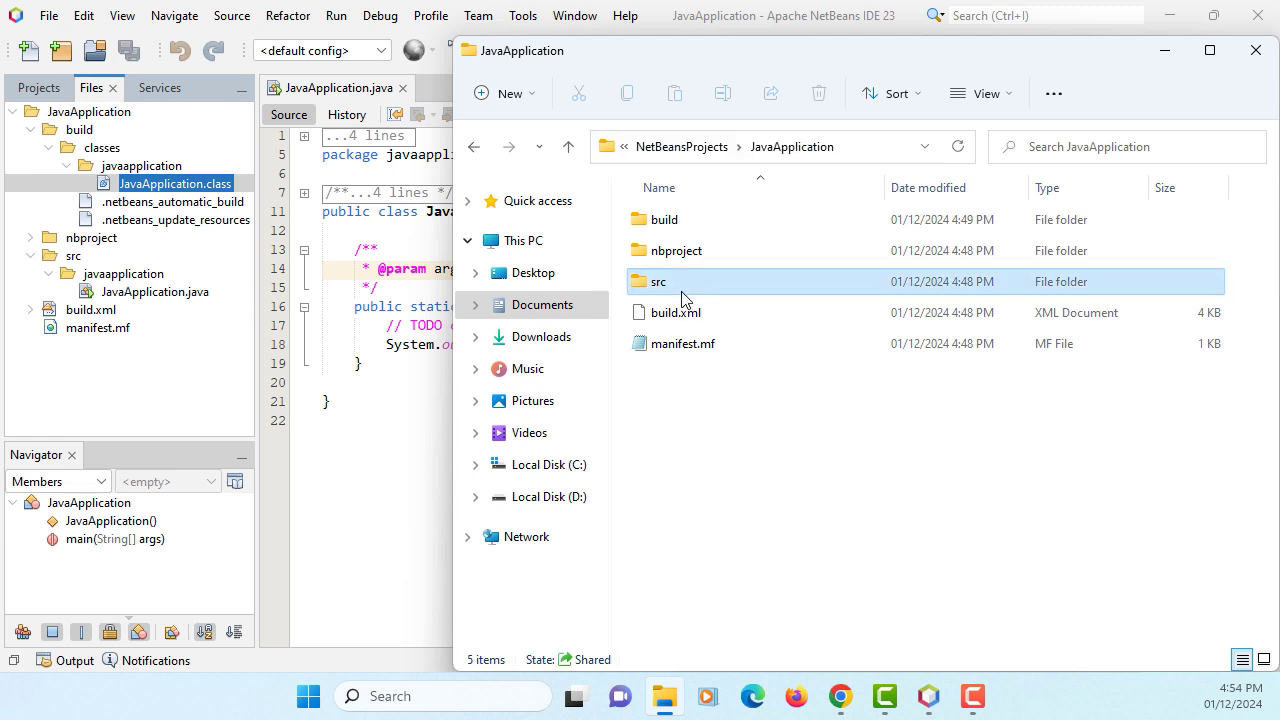
{"action": "left_click", "coordinate": [706, 228]}
{"action": "double_click", "coordinate": [706, 228]}
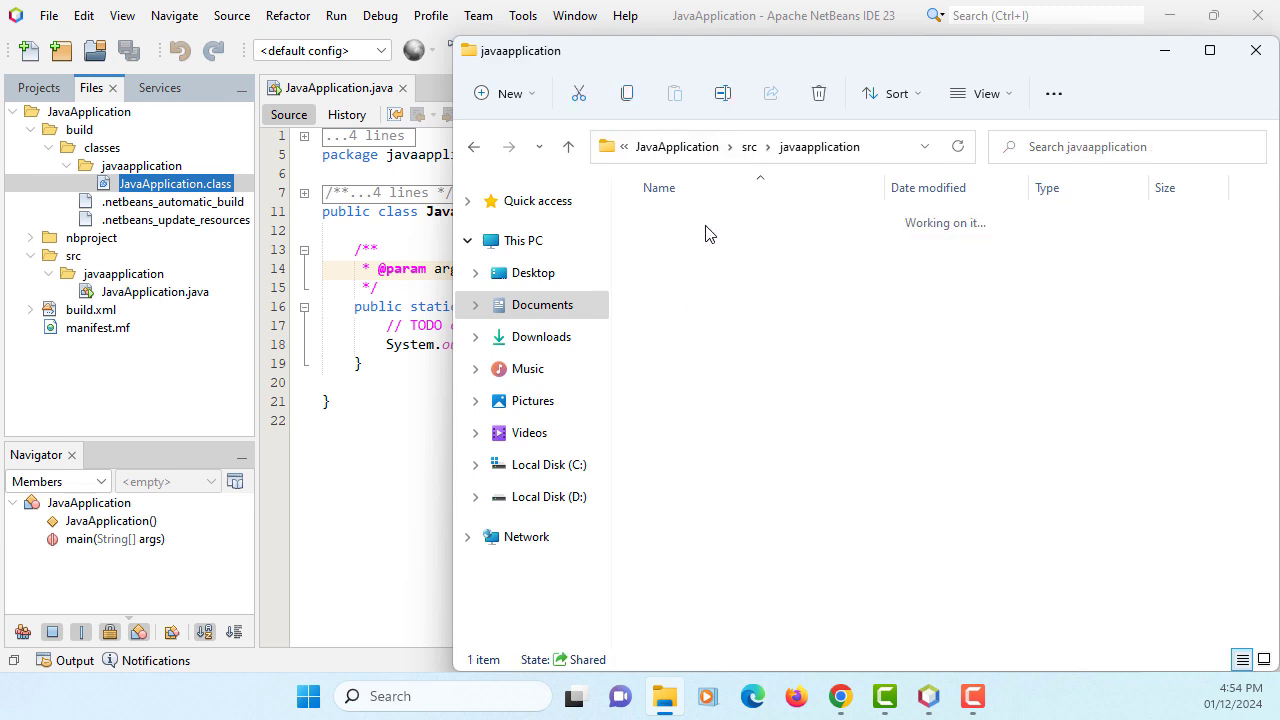